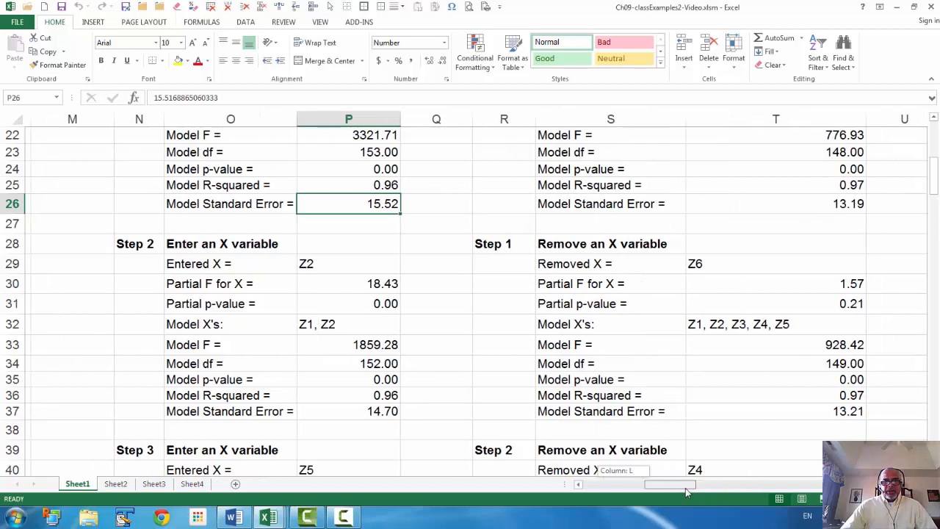
- Review the forward-selection steps, the summary of the selected model's independent variables, and the empty OLS estimates section
{"action": "scroll", "coordinate": [649, 388], "scroll_direction": "down", "scroll_amount": 9}
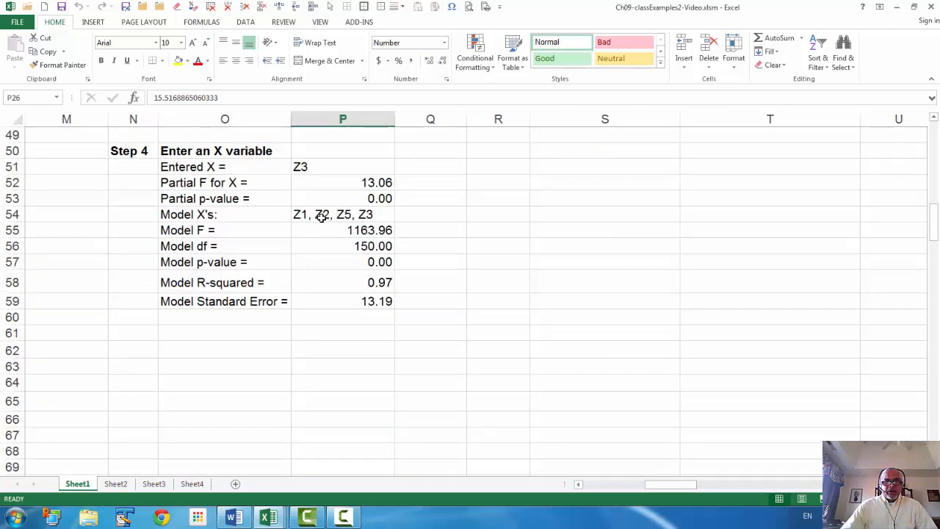
{"action": "left_click_drag", "start_coordinate": [672, 486], "coordinate": [580, 486]}
{"action": "scroll", "coordinate": [134, 246], "scroll_direction": "up", "scroll_amount": 3}
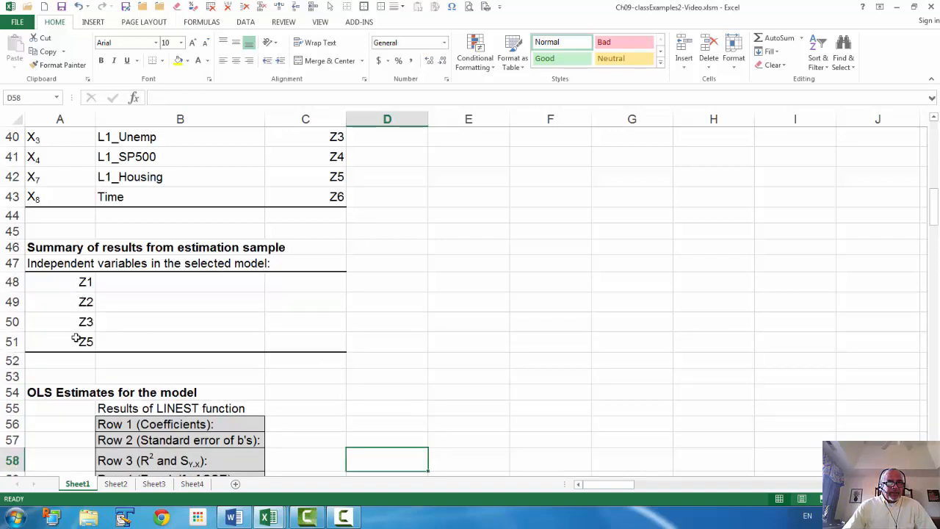
{"action": "scroll", "coordinate": [457, 360], "scroll_direction": "up", "scroll_amount": 1}
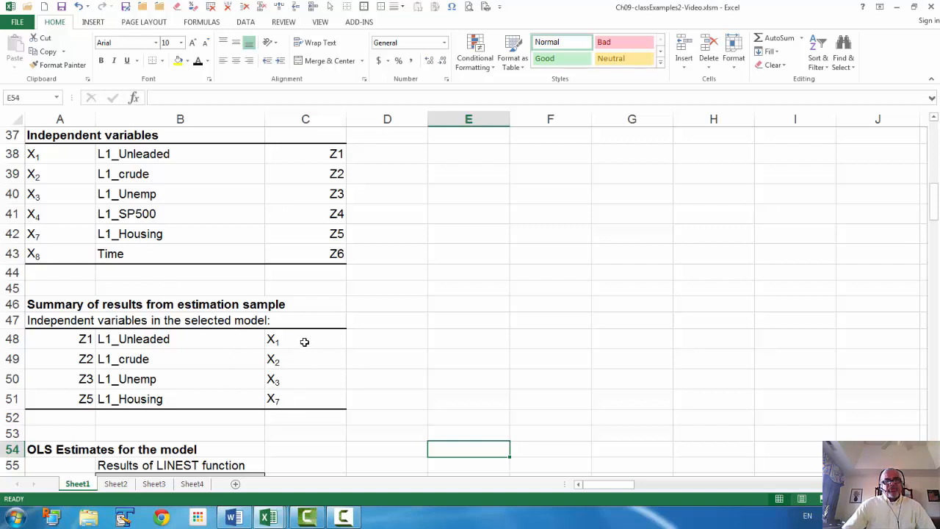
{"action": "scroll", "coordinate": [304, 341], "scroll_direction": "down", "scroll_amount": 2}
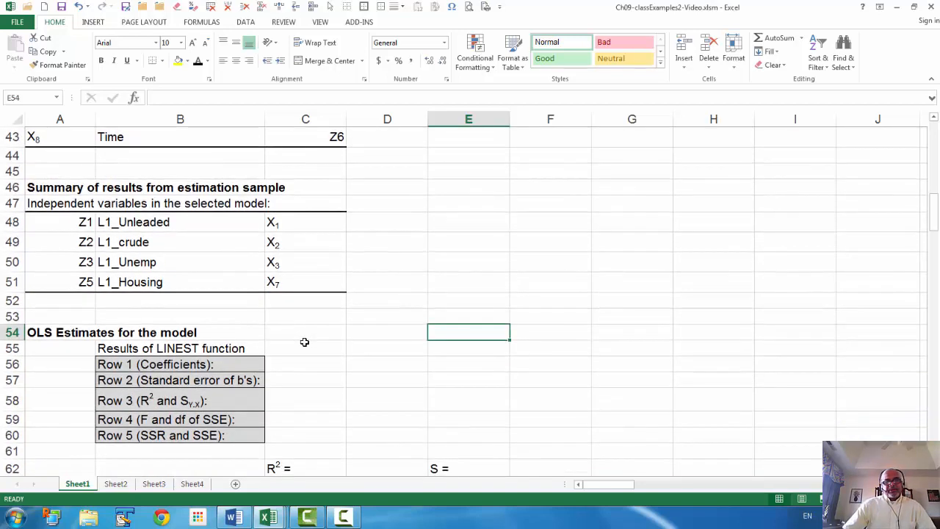
{"action": "scroll", "coordinate": [304, 342], "scroll_direction": "down", "scroll_amount": 1}
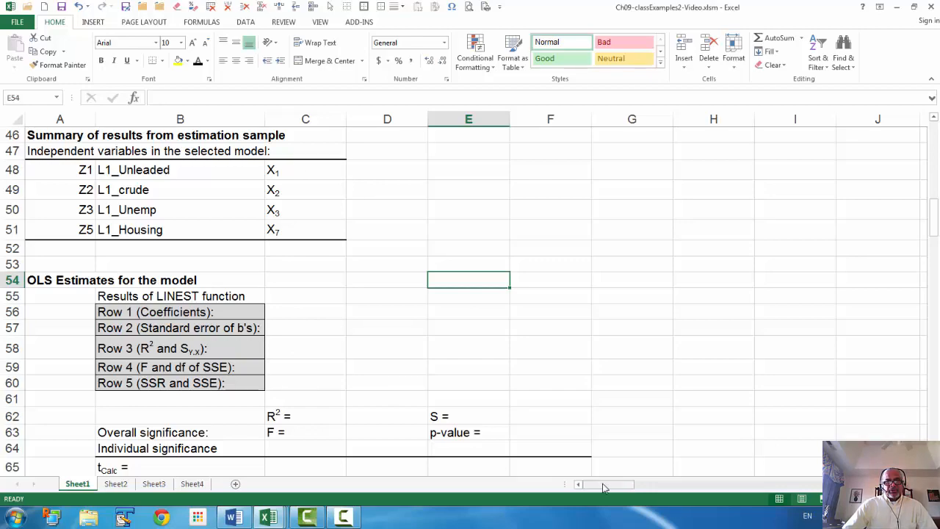
- Link cell BO24, the first L1_Unleaded entry of the Forward/Stepwise Model table, to the Z1 value with =BH24
{"action": "left_click_drag", "start_coordinate": [602, 487], "coordinate": [801, 504]}
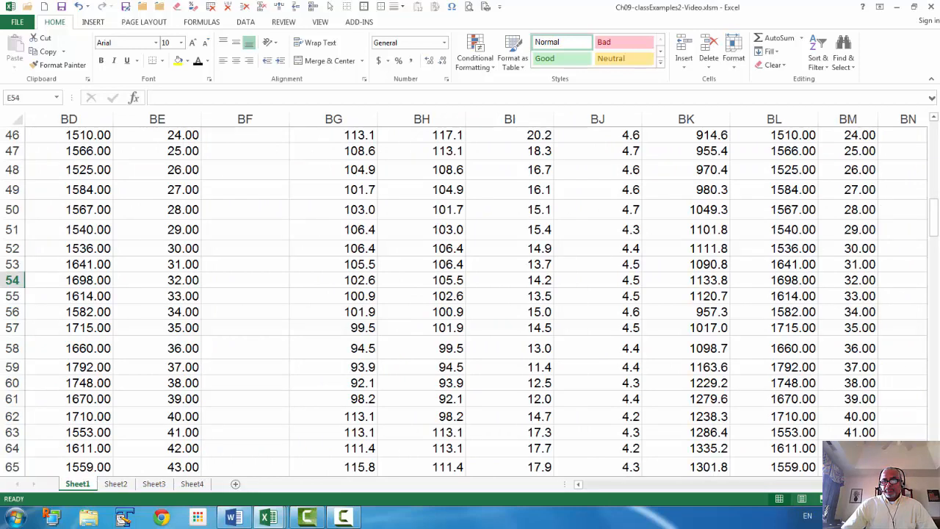
{"action": "left_click", "coordinate": [922, 485]}
{"action": "left_click", "coordinate": [922, 484]}
{"action": "left_click", "coordinate": [922, 485]}
{"action": "left_click", "coordinate": [922, 484]}
{"action": "scroll", "coordinate": [748, 360], "scroll_direction": "up", "scroll_amount": 11}
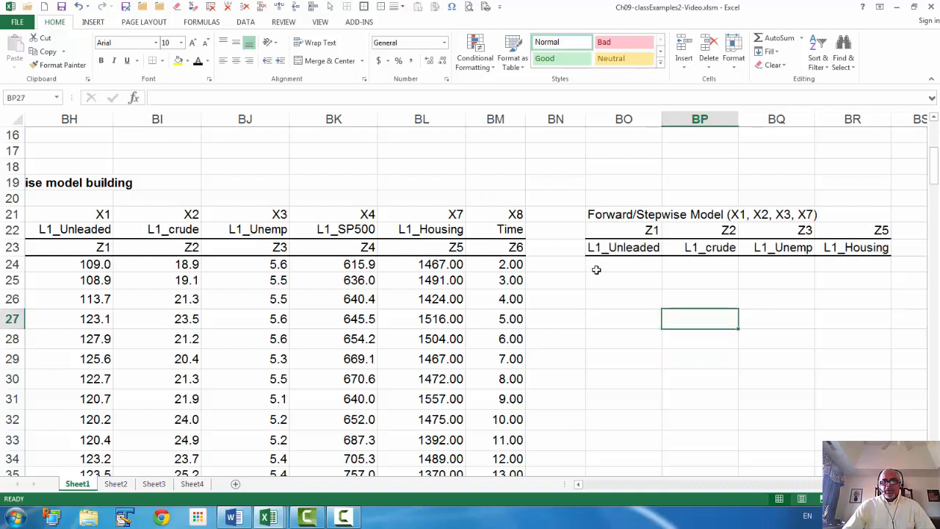
{"action": "left_click", "coordinate": [603, 264]}
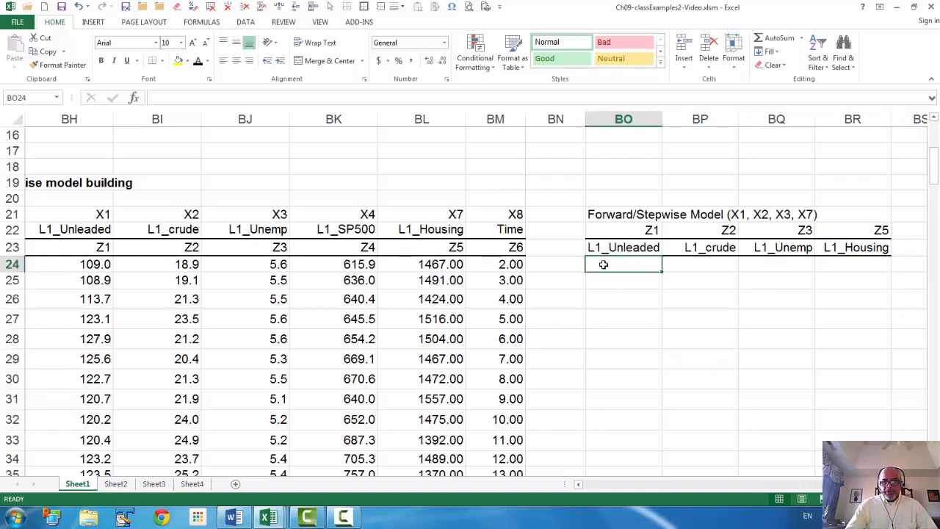
{"action": "type", "text": "="}
{"action": "key", "text": "Left"}
{"action": "key", "text": "Left"}
{"action": "key", "text": "Left"}
{"action": "key", "text": "Left"}
{"action": "key", "text": "Left"}
{"action": "key", "text": "Left"}
{"action": "key", "text": "Left"}
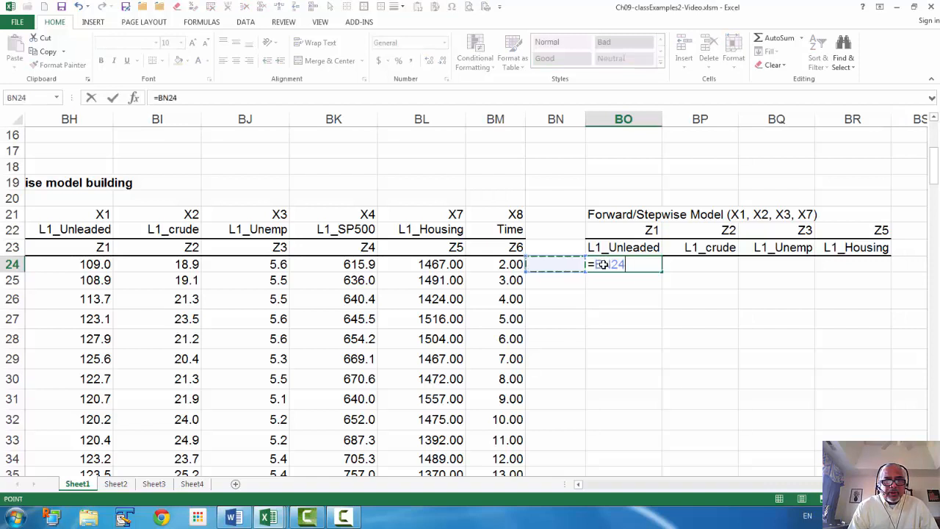
{"action": "key", "text": "Return"}
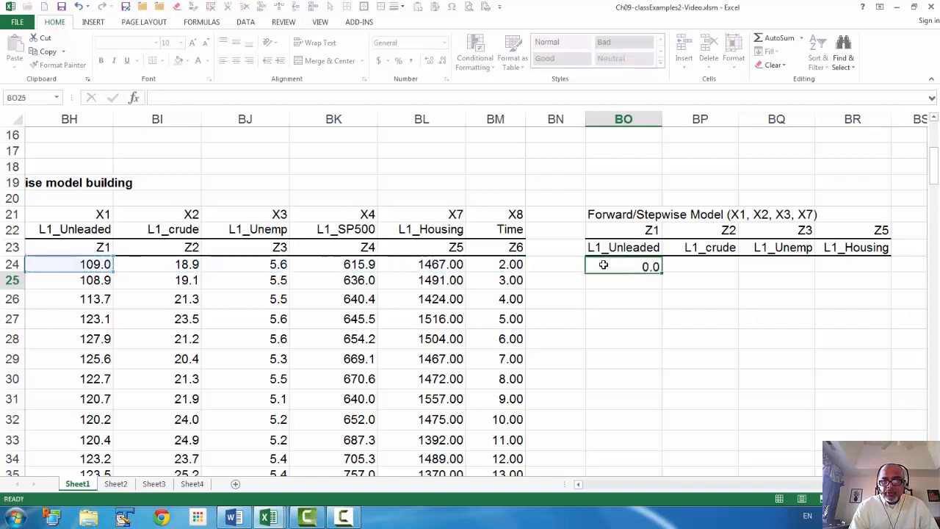
- Copy the BO24 formula across to BP24:BQ24 to bring in the first L1_crude and L1_Unemp values
{"action": "key", "text": "Up"}
{"action": "key", "text": "ctrl+c"}
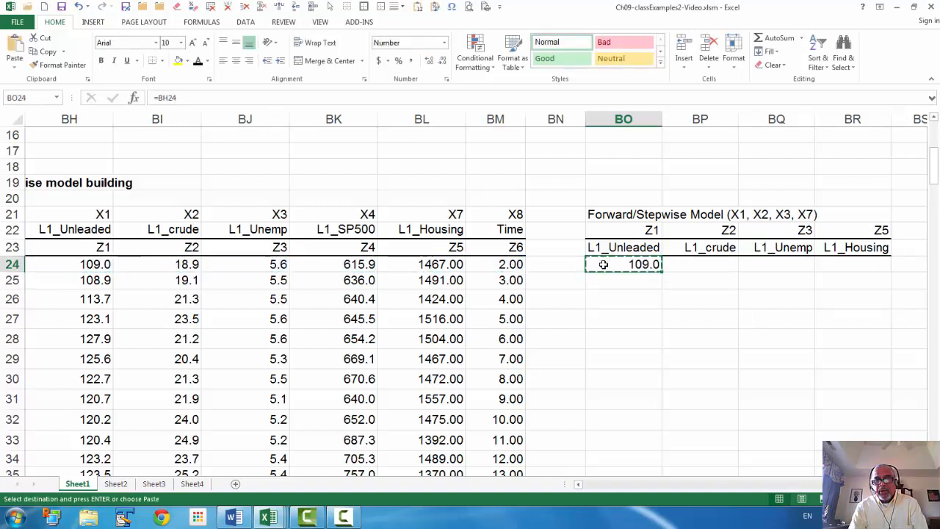
{"action": "key", "text": "Right"}
{"action": "key", "text": "shift+Right"}
{"action": "key", "text": "ctrl+v"}
{"action": "key", "text": "Escape"}
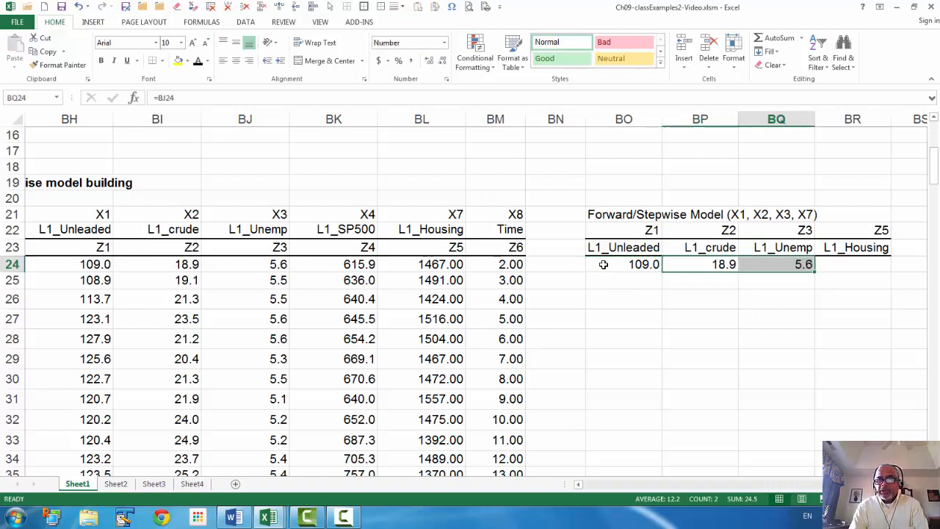
- Link cell BR24 under L1_Housing to the first Z5 value in column BL
{"action": "key", "text": "Right"}
{"action": "key", "text": "Right"}
{"action": "type", "text": "="}
{"action": "key", "text": "Left"}
{"action": "key", "text": "Left"}
{"action": "key", "text": "Left"}
{"action": "key", "text": "Left"}
{"action": "key", "text": "Left"}
{"action": "key", "text": "Left"}
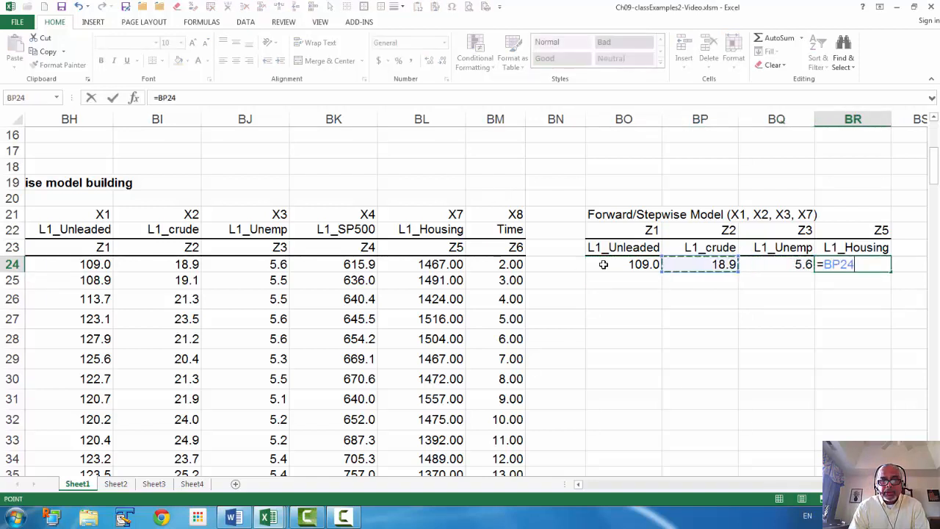
{"action": "key", "text": "Return"}
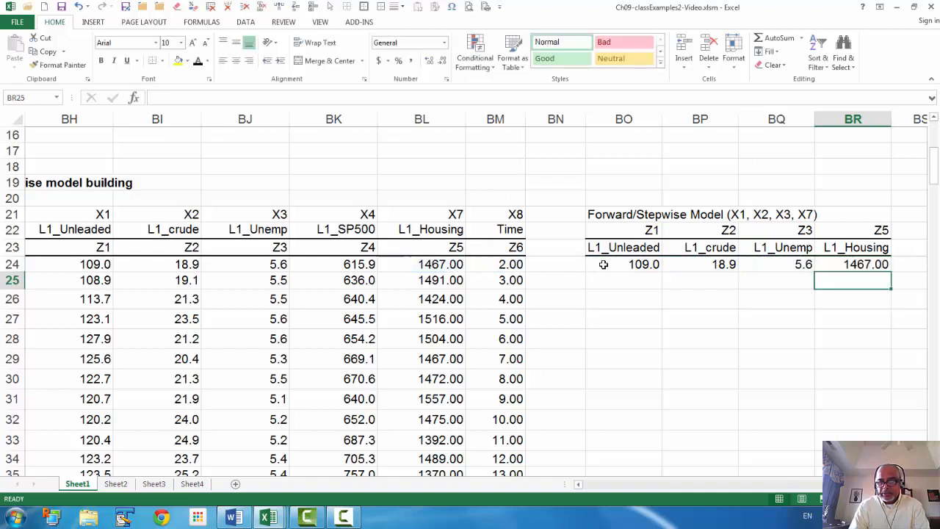
- Copy the formulas in BO24:BR24 down through row 178 to complete the four-variable model data
{"action": "key", "text": "Up"}
{"action": "key", "text": "Left"}
{"action": "key", "text": "Left"}
{"action": "key", "text": "Left"}
{"action": "key", "text": "shift+Right"}
{"action": "key", "text": "shift+Right"}
{"action": "key", "text": "shift+Right"}
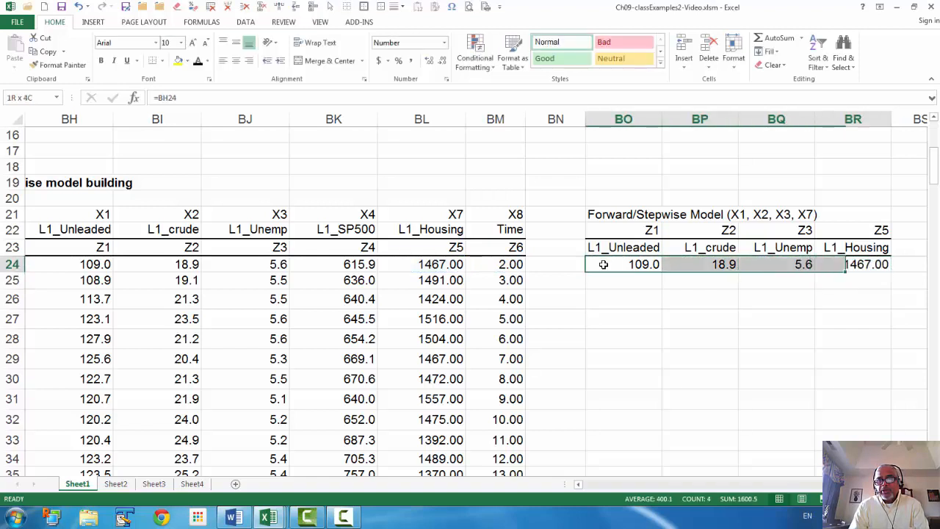
{"action": "key", "text": "ctrl+c"}
{"action": "key", "text": "Down"}
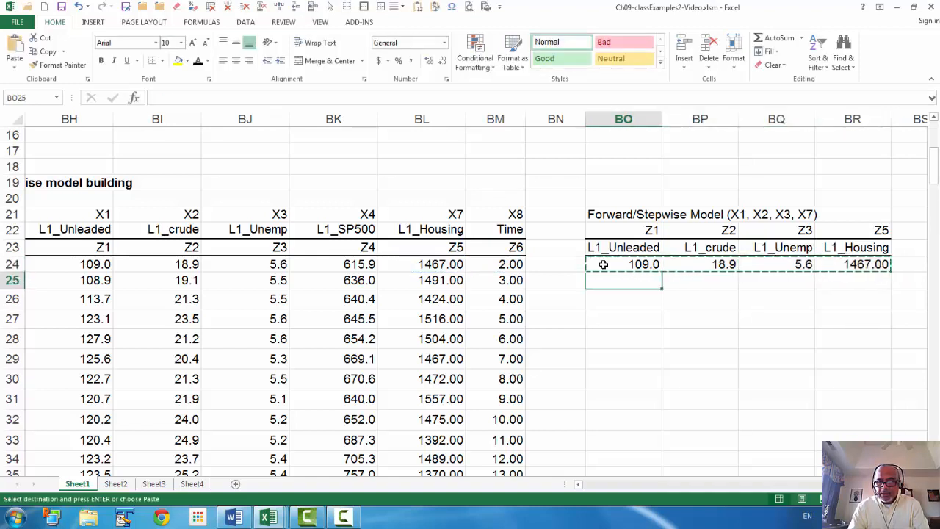
{"action": "key", "text": "shift+Page_Down"}
{"action": "key", "text": "shift+Page_Down"}
{"action": "key", "text": "shift+Page_Down"}
{"action": "key", "text": "shift+Page_Down"}
{"action": "key", "text": "shift+Page_Down"}
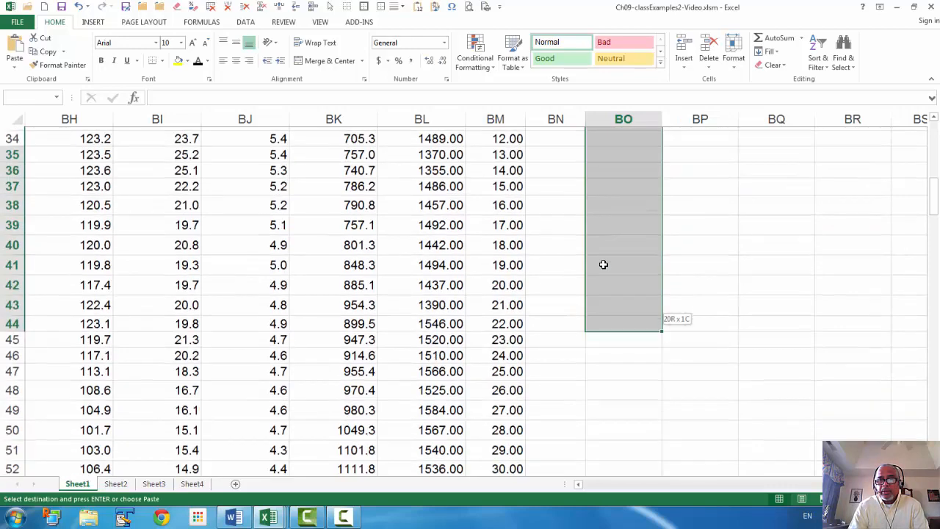
{"action": "key", "text": "shift+Page_Down"}
{"action": "key", "text": "shift+Page_Down"}
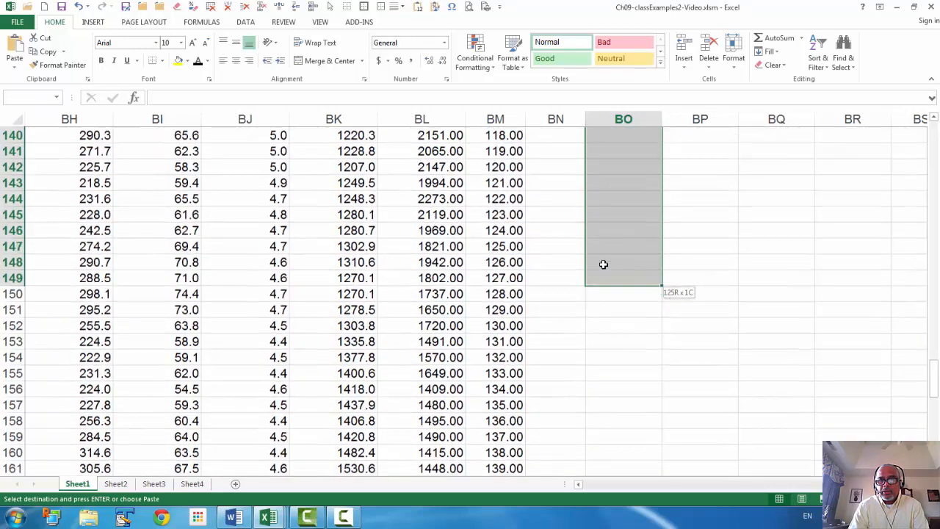
{"action": "key", "text": "shift+Down"}
{"action": "key", "text": "shift+Down"}
{"action": "key", "text": "shift+Down"}
{"action": "key", "text": "shift+Down"}
{"action": "key", "text": "shift+Down"}
{"action": "key", "text": "shift+Down"}
{"action": "key", "text": "shift+Down"}
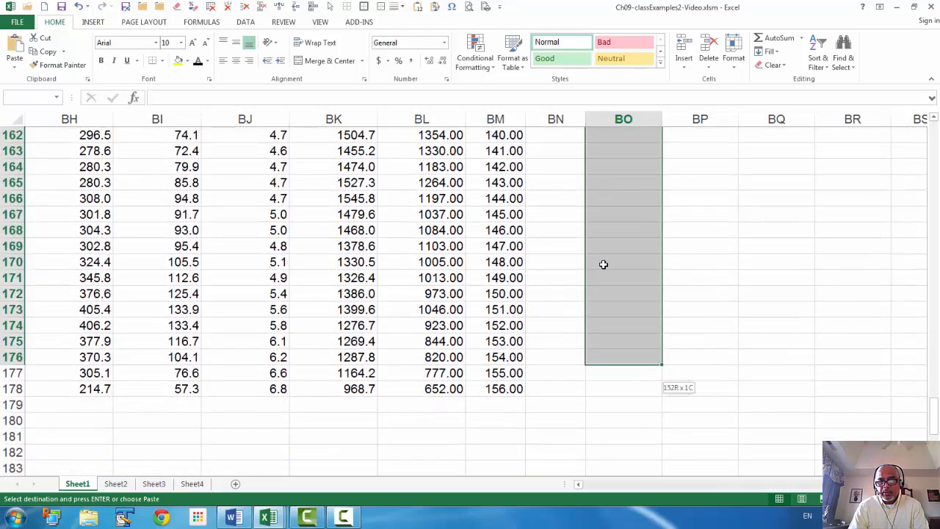
{"action": "key", "text": "shift+Right"}
{"action": "key", "text": "shift+Right"}
{"action": "key", "text": "shift+Right"}
{"action": "key", "text": "Return"}
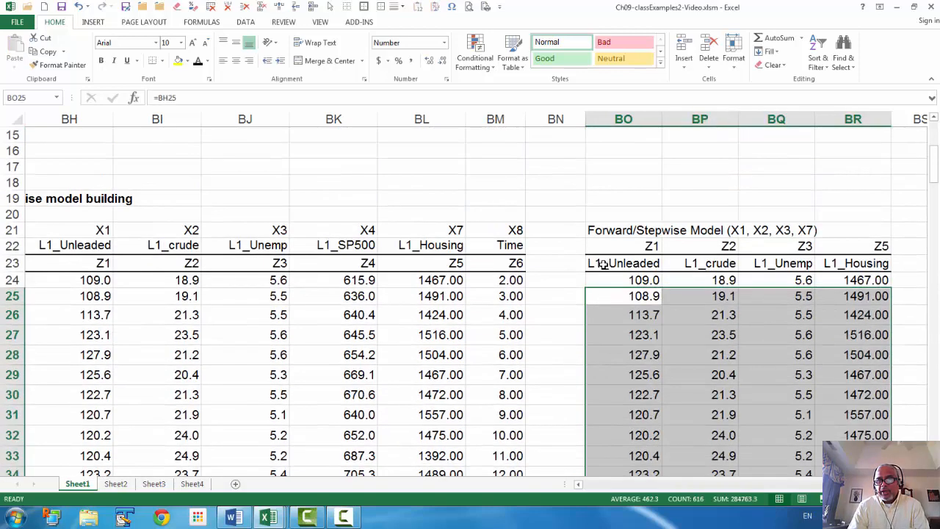
{"action": "key", "text": "Down"}
{"action": "key", "text": "Down"}
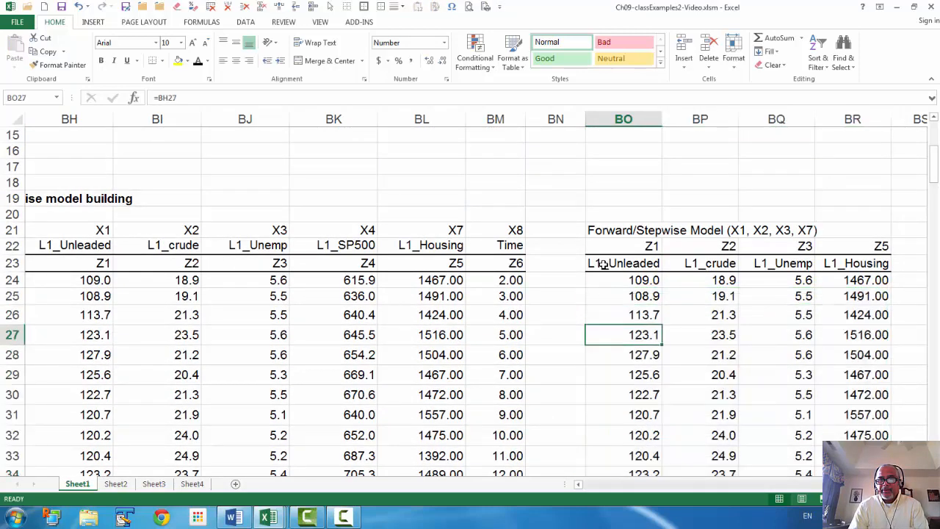
- Select the five-row by five-column range C56:G60 beside the LINEST row labels in the OLS Estimates section
{"action": "key", "text": "Left"}
{"action": "key", "text": "Left"}
{"action": "key", "text": "Left"}
{"action": "key", "text": "Left"}
{"action": "key", "text": "Left"}
{"action": "key", "text": "Left"}
{"action": "key", "text": "Left"}
{"action": "key", "text": "Left"}
{"action": "key", "text": "Left"}
{"action": "key", "text": "Left"}
{"action": "key", "text": "Left"}
{"action": "key", "text": "Left"}
{"action": "key", "text": "Left"}
{"action": "key", "text": "Left"}
{"action": "key", "text": "Left"}
{"action": "key", "text": "Left"}
{"action": "key", "text": "Left"}
{"action": "key", "text": "Left"}
{"action": "key", "text": "Left"}
{"action": "key", "text": "Left"}
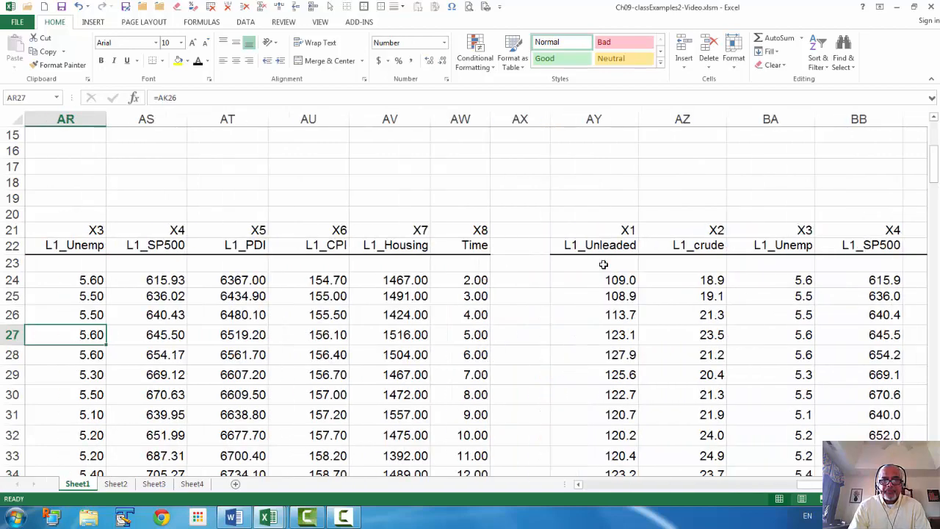
{"action": "key", "text": "Left"}
{"action": "key", "text": "Left"}
{"action": "key", "text": "Left"}
{"action": "key", "text": "Left"}
{"action": "key", "text": "Left"}
{"action": "key", "text": "Left"}
{"action": "key", "text": "Left"}
{"action": "key", "text": "Left"}
{"action": "key", "text": "Left"}
{"action": "key", "text": "Left"}
{"action": "key", "text": "Left"}
{"action": "key", "text": "Left"}
{"action": "key", "text": "Left"}
{"action": "key", "text": "Left"}
{"action": "key", "text": "Left"}
{"action": "key", "text": "Left"}
{"action": "key", "text": "Left"}
{"action": "key", "text": "Left"}
{"action": "key", "text": "Left"}
{"action": "key", "text": "Left"}
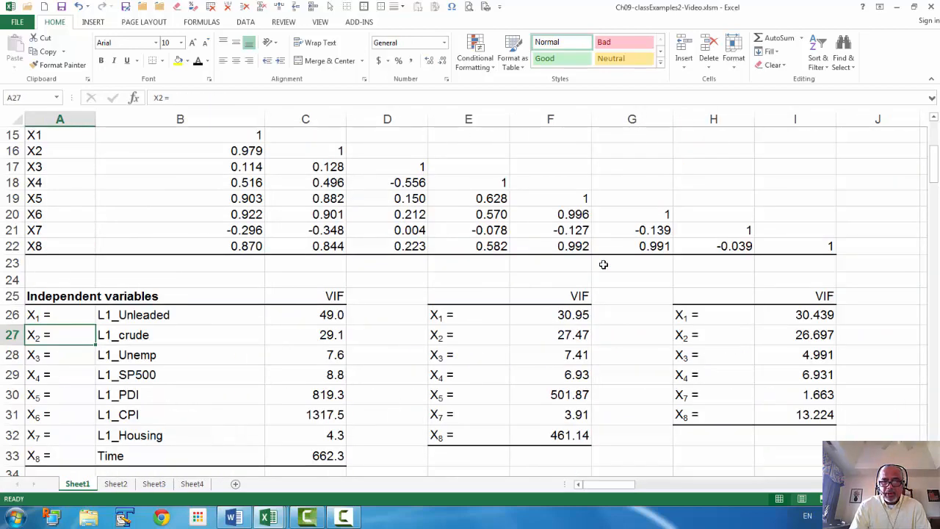
{"action": "key", "text": "Page_Down"}
{"action": "key", "text": "Page_Down"}
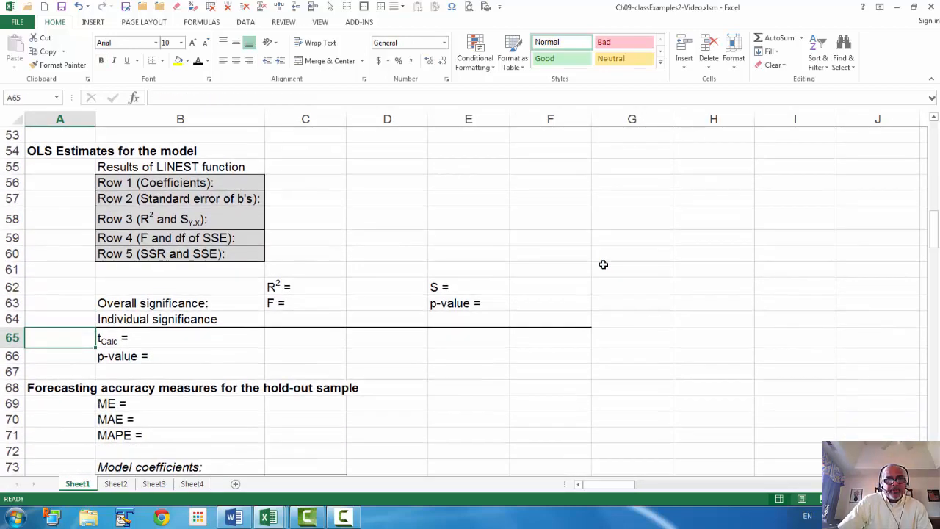
{"action": "scroll", "coordinate": [352, 264], "scroll_direction": "up", "scroll_amount": 1}
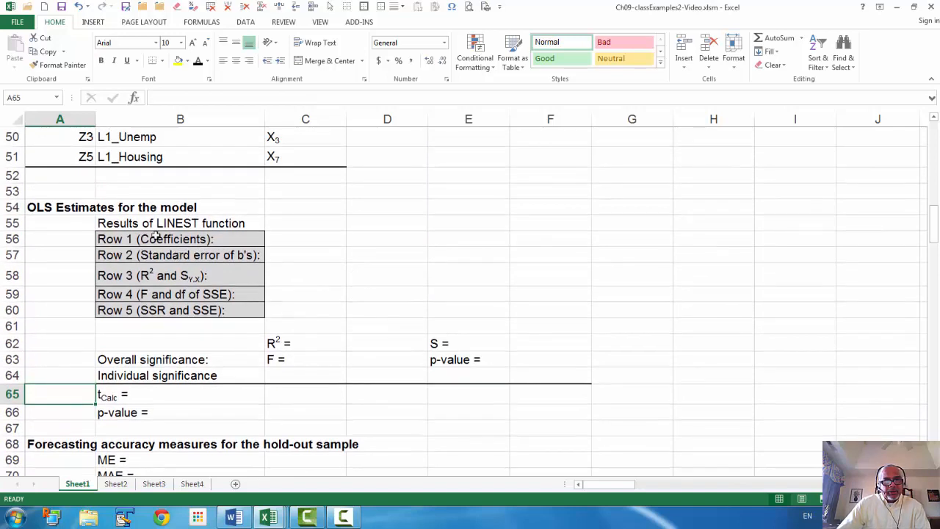
{"action": "left_click", "coordinate": [281, 237]}
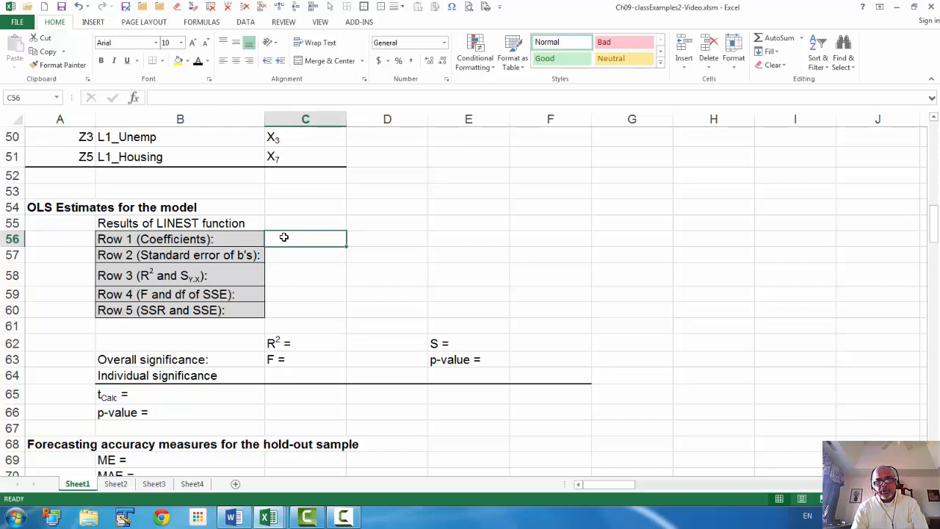
{"action": "key", "text": "shift+Right"}
{"action": "key", "text": "shift+Right"}
{"action": "key", "text": "shift+Right"}
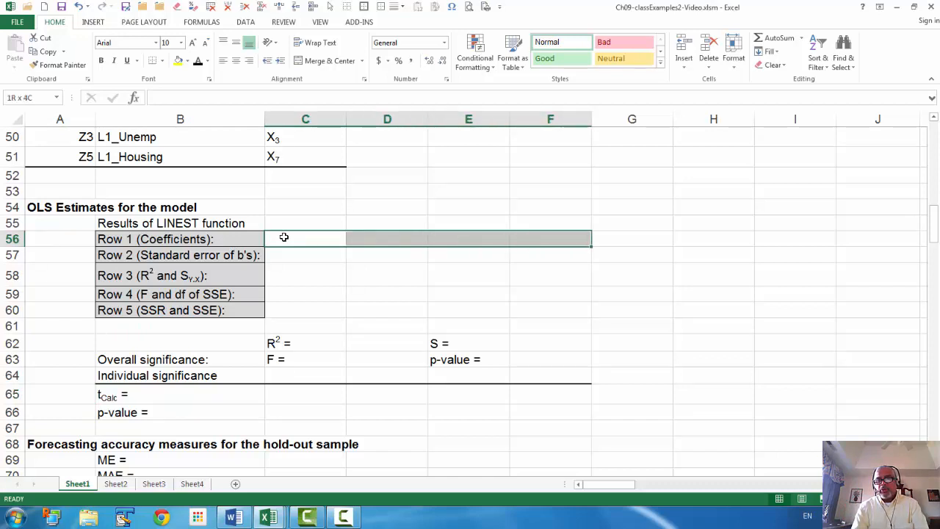
{"action": "key", "text": "shift+Right"}
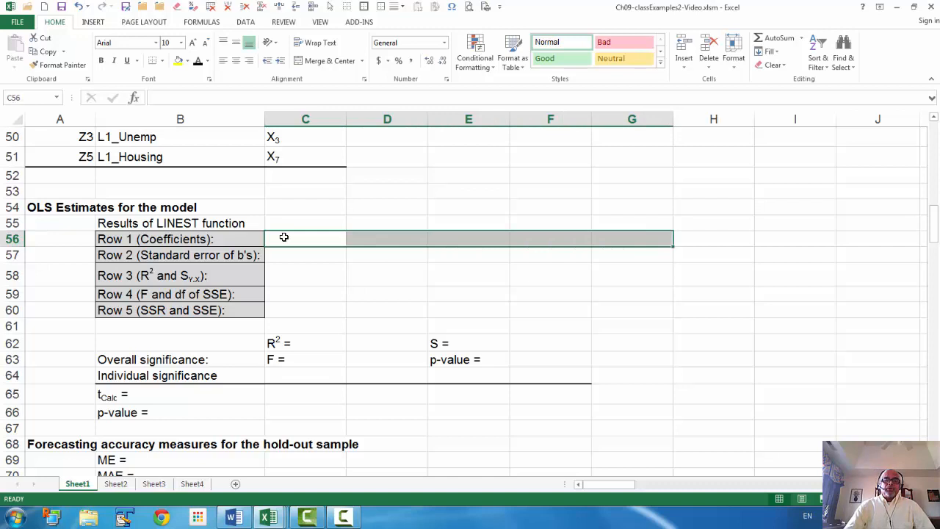
{"action": "key", "text": "shift+Down"}
{"action": "key", "text": "shift+Down"}
{"action": "key", "text": "shift+Down"}
{"action": "key", "text": "shift+Down"}
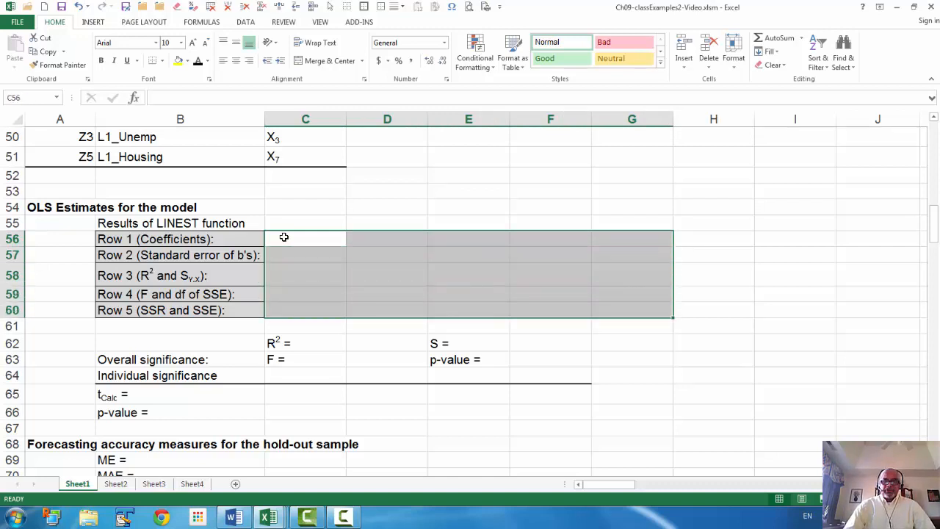
- Begin a LINEST formula in C56:G60 with the Unleaded values BG24:BG178 as the known y's
{"action": "type", "text": "=li"}
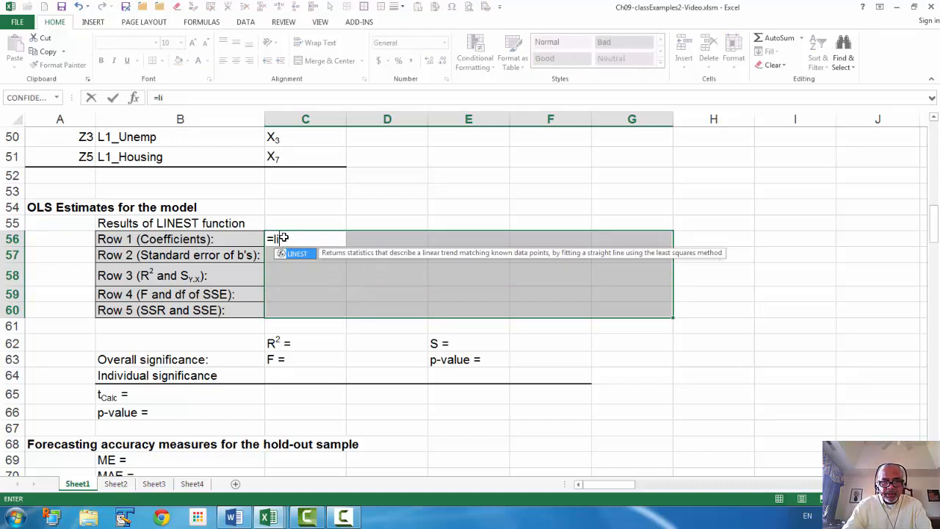
{"action": "type", "text": "n"}
{"action": "key", "text": "Tab"}
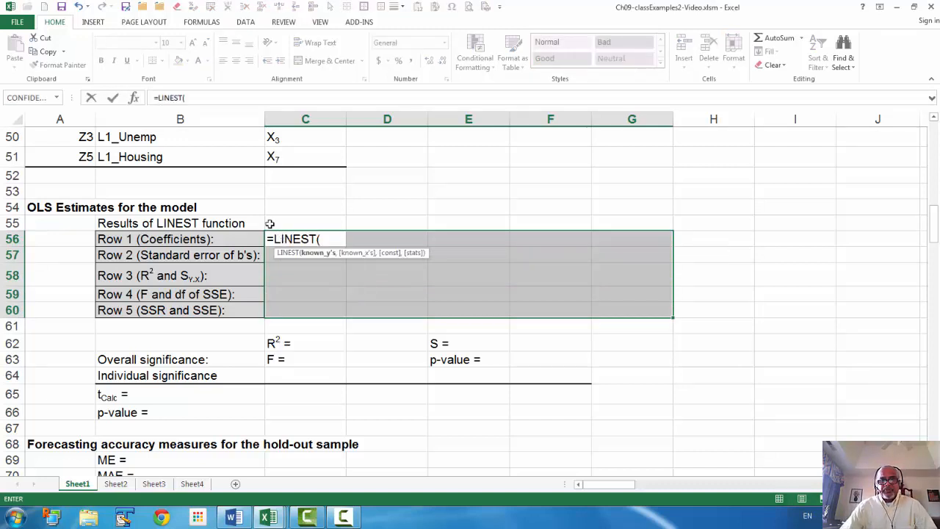
{"action": "left_click_drag", "start_coordinate": [618, 484], "coordinate": [837, 484]}
{"action": "scroll", "coordinate": [751, 211], "scroll_direction": "up", "scroll_amount": 14}
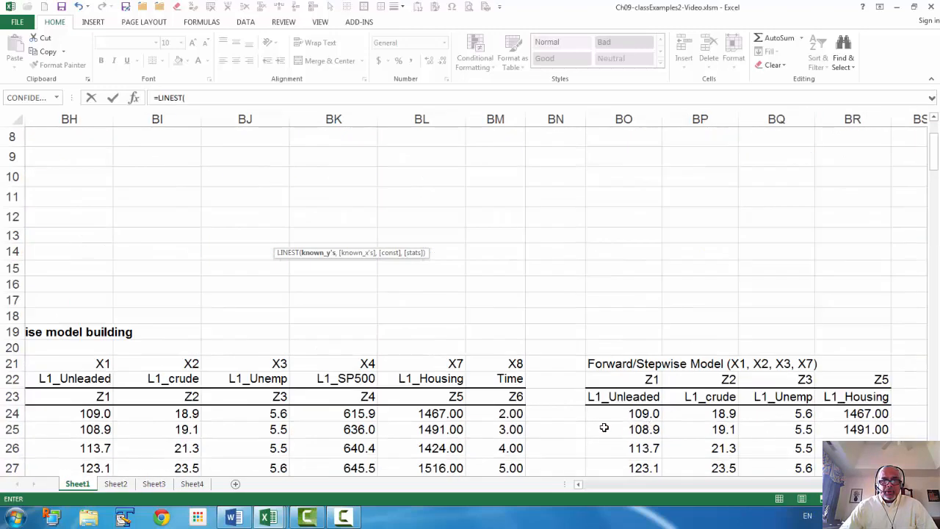
{"action": "scroll", "coordinate": [54, 434], "scroll_direction": "left", "scroll_amount": 2}
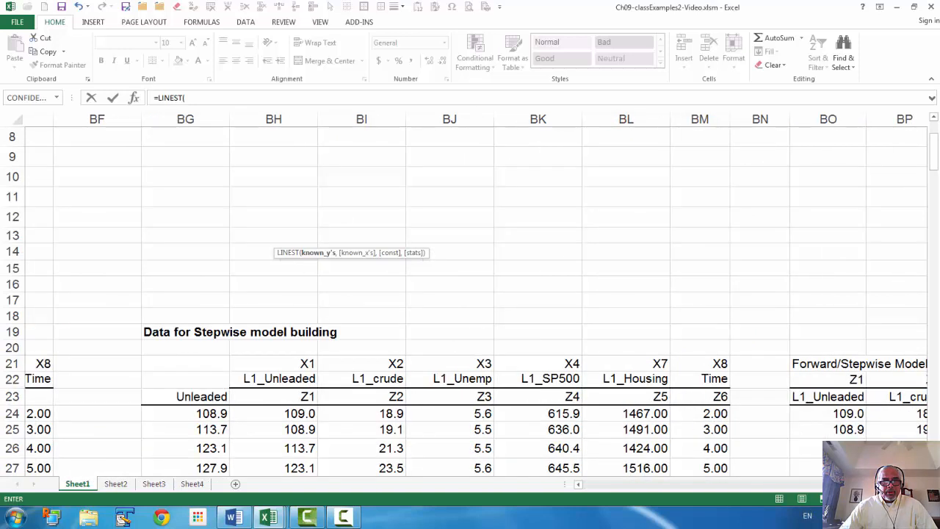
{"action": "left_click", "coordinate": [163, 415]}
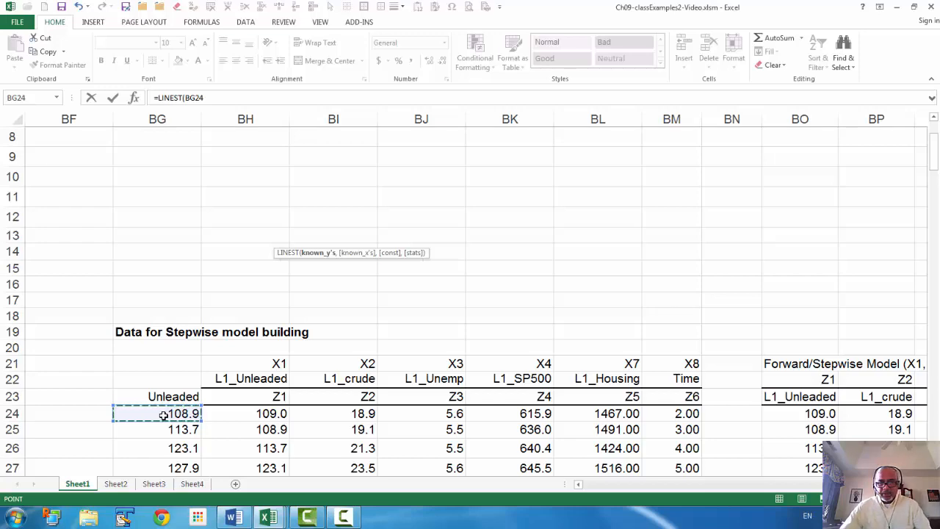
{"action": "key", "text": "End"}
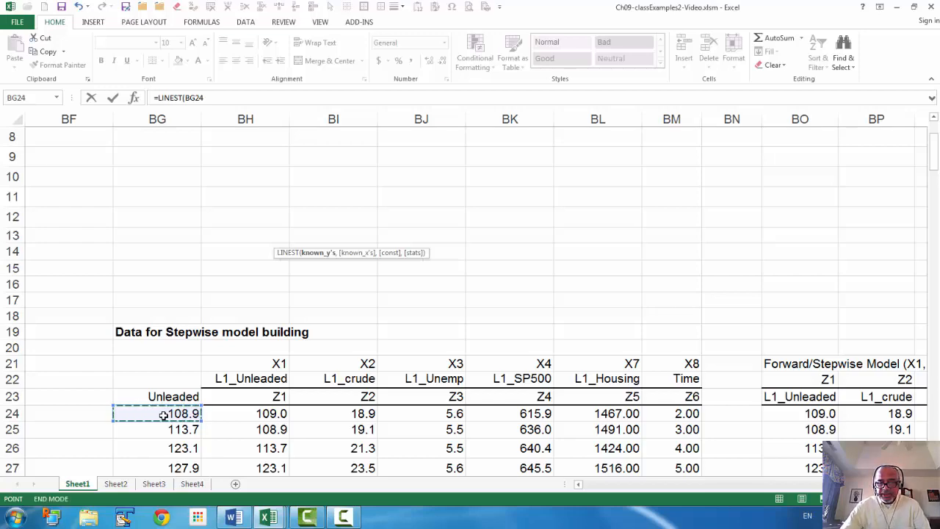
{"action": "key", "text": "shift+Down"}
{"action": "type", "text": ","}
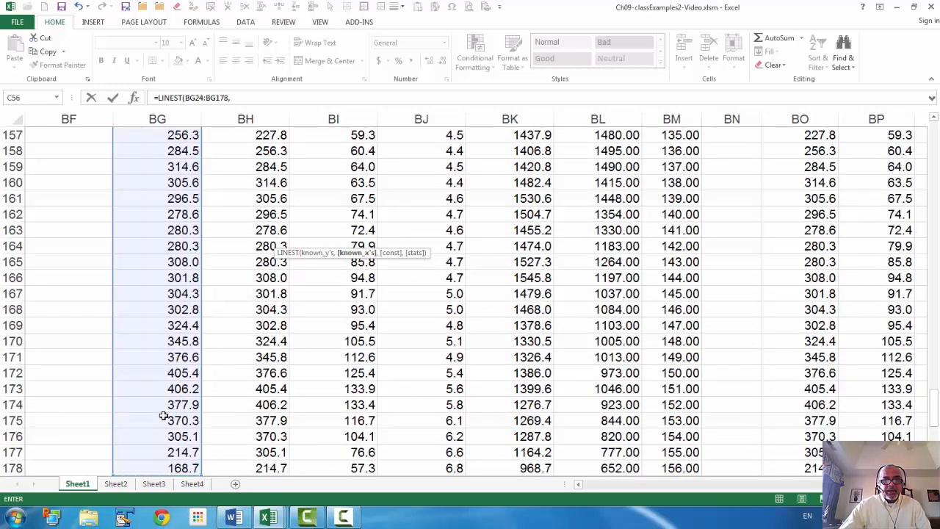
- Add the four-variable model data BO24:BR178 as the known x's of the LINEST formula
{"action": "scroll", "coordinate": [694, 289], "scroll_direction": "up", "scroll_amount": 20}
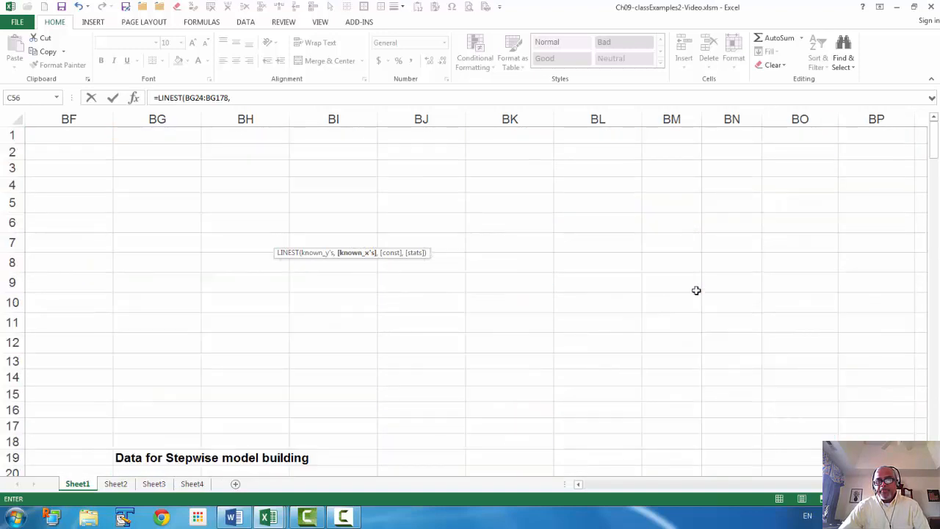
{"action": "scroll", "coordinate": [695, 289], "scroll_direction": "down", "scroll_amount": 4}
{"action": "left_click", "coordinate": [805, 314]}
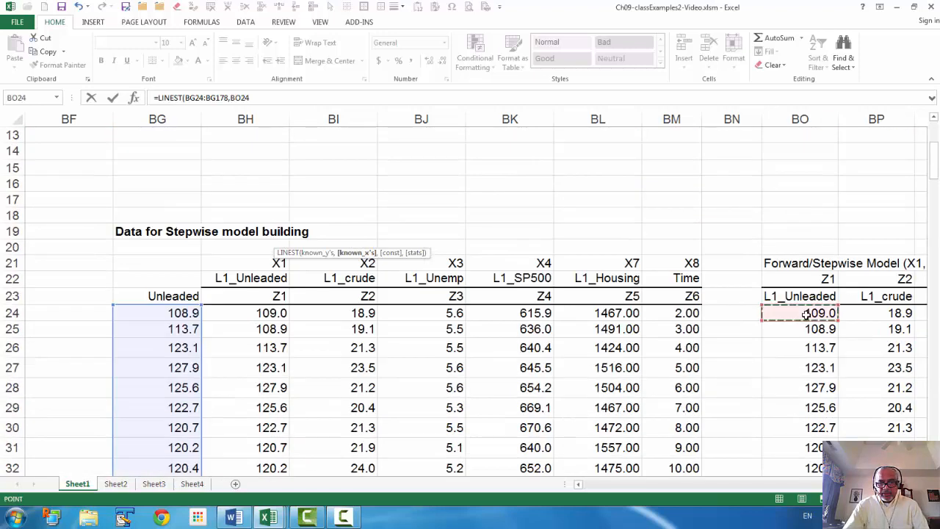
{"action": "mouse_move", "coordinate": [805, 314]}
{"action": "left_mouse_down"}
{"action": "mouse_move", "coordinate": [928, 314]}
{"action": "mouse_move", "coordinate": [805, 314]}
{"action": "left_mouse_up"}
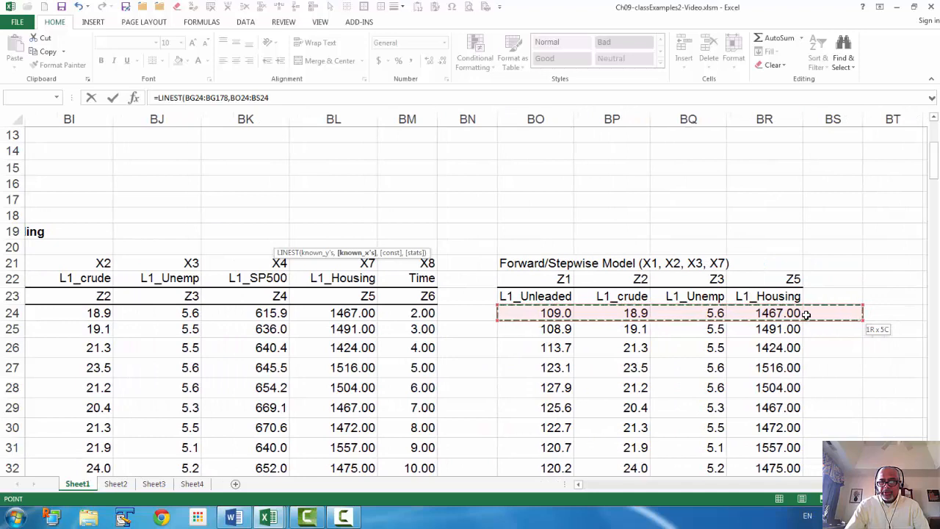
{"action": "key", "text": "ctrl+shift+Down"}
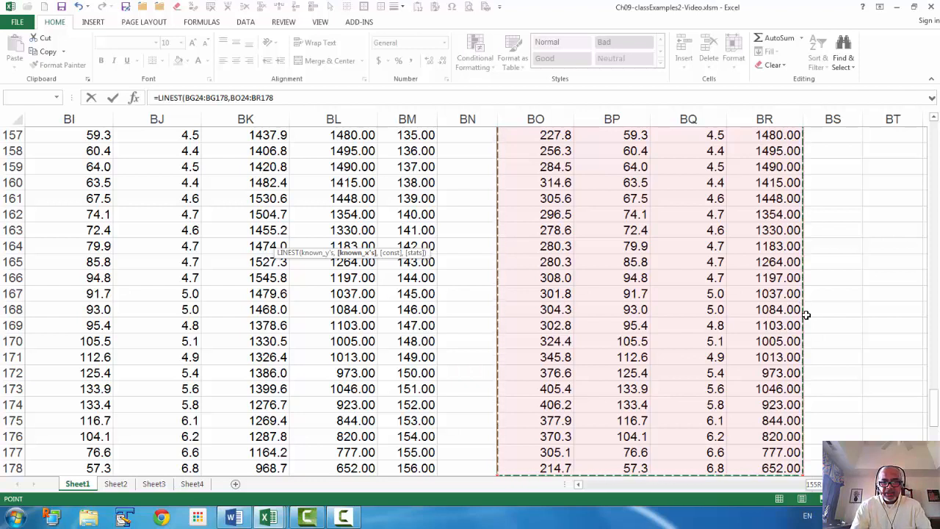
{"action": "type", "text": ","}
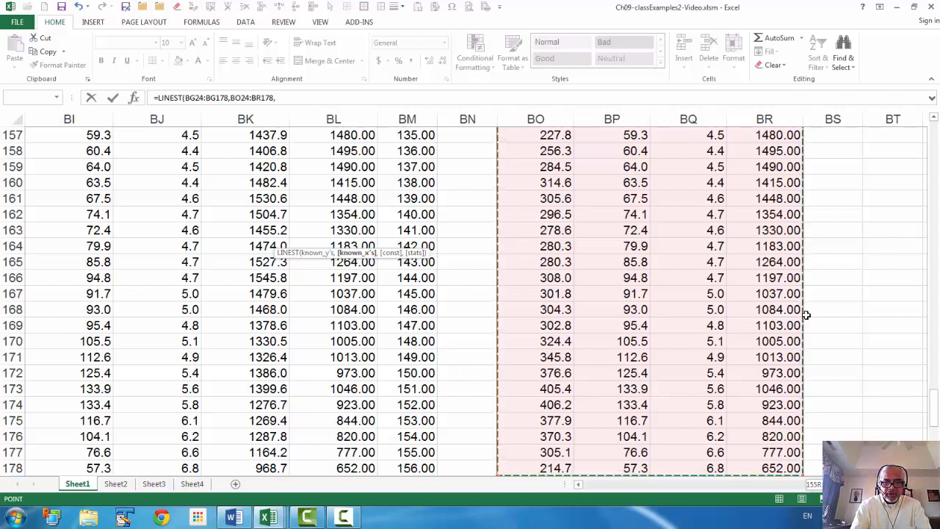
{"action": "type", "text": ",1"}
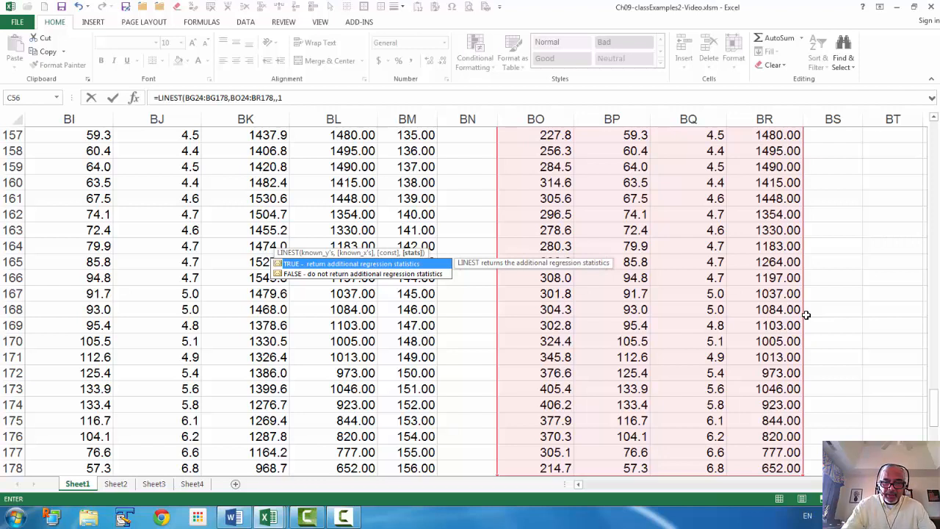
- Leave the LINEST constant argument blank, set stats to 1, and enter the formula as an array formula
{"action": "type", "text": ")"}
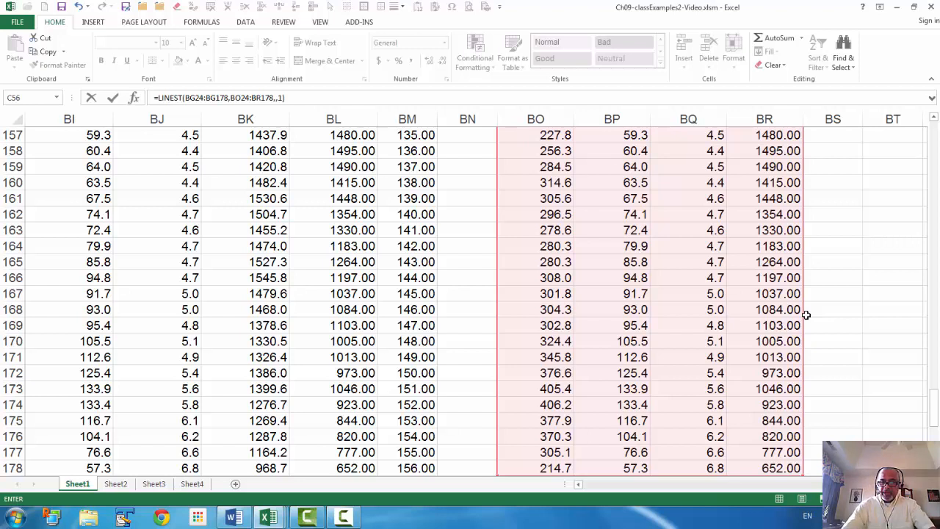
{"action": "key", "text": "ctrl+shift+Return"}
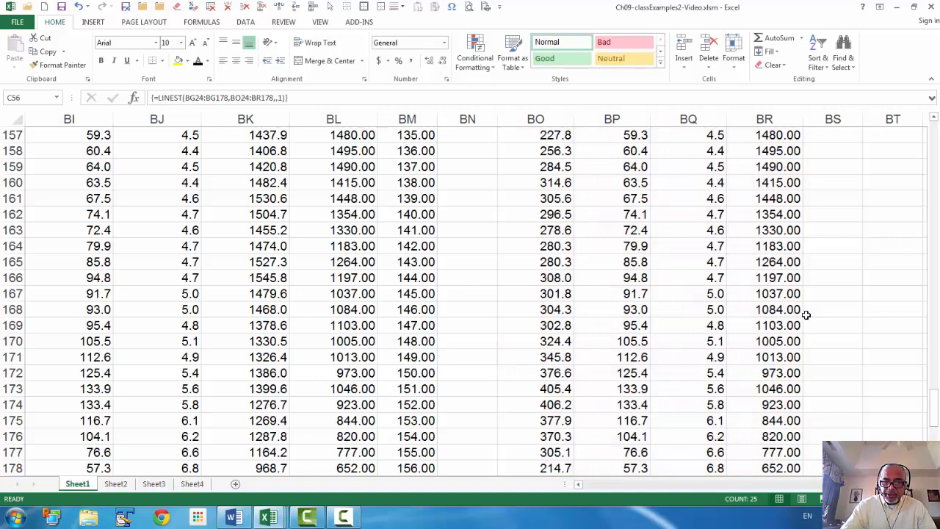
- Apply all borders to the LINEST results range C56:G60 in the OLS Estimates section
{"action": "key", "text": "ctrl+Home"}
{"action": "key", "text": "Page_Down"}
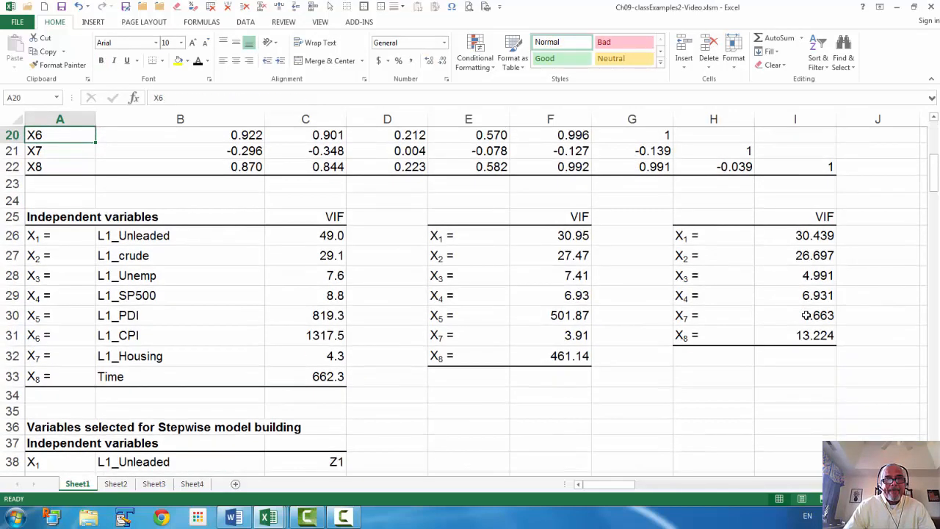
{"action": "key", "text": "Page_Down"}
{"action": "scroll", "coordinate": [811, 334], "scroll_direction": "down", "scroll_amount": 6}
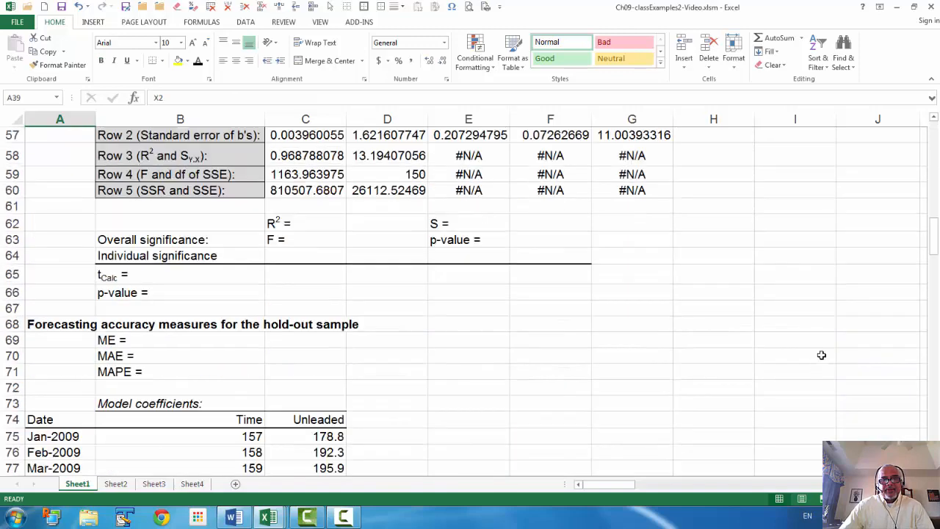
{"action": "scroll", "coordinate": [786, 316], "scroll_direction": "up", "scroll_amount": 3}
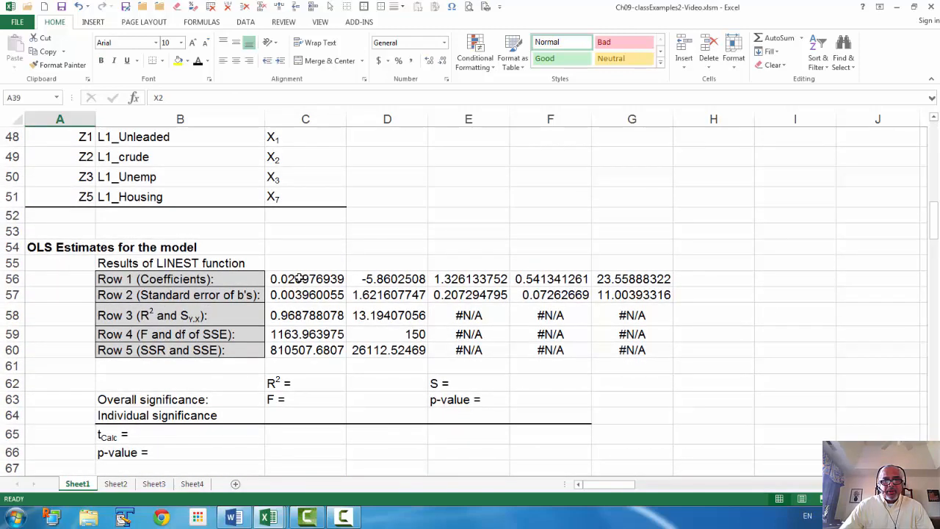
{"action": "left_click_drag", "start_coordinate": [299, 279], "coordinate": [643, 355]}
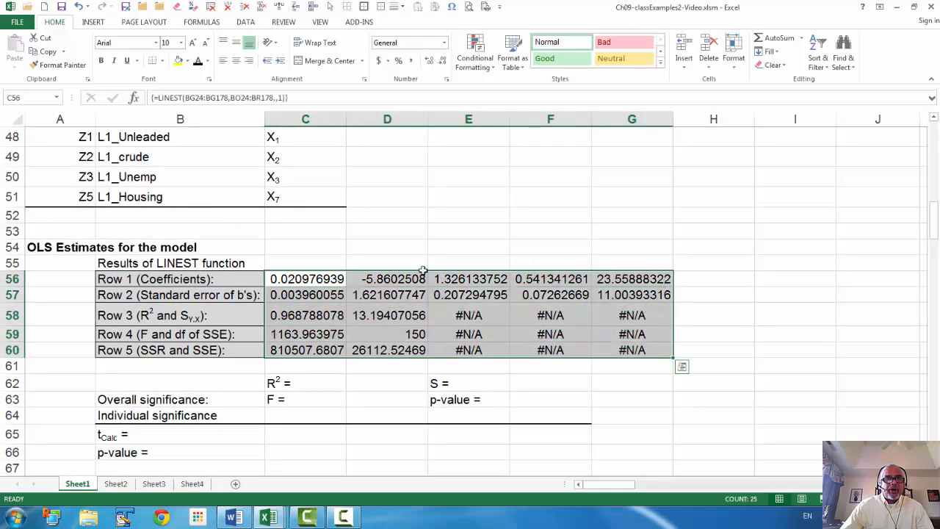
{"action": "left_click", "coordinate": [162, 60]}
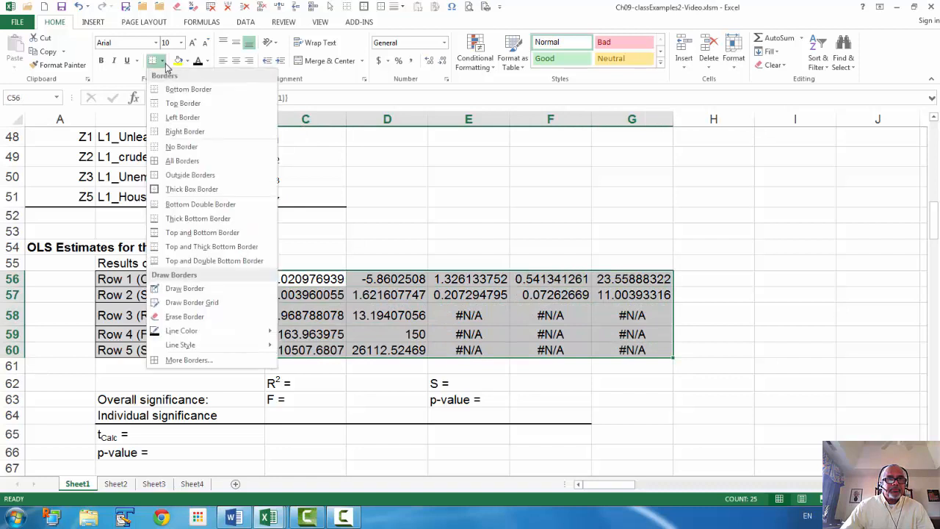
{"action": "left_click", "coordinate": [181, 162]}
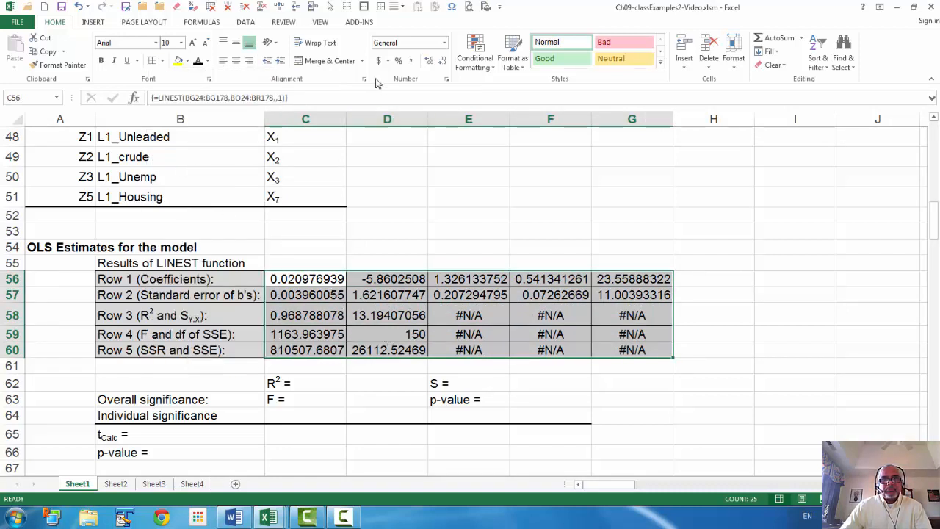
- Reduce the LINEST results in C56:G60 to two decimal places
{"action": "left_click", "coordinate": [444, 62]}
{"action": "left_click", "coordinate": [444, 61]}
{"action": "left_click", "coordinate": [443, 62]}
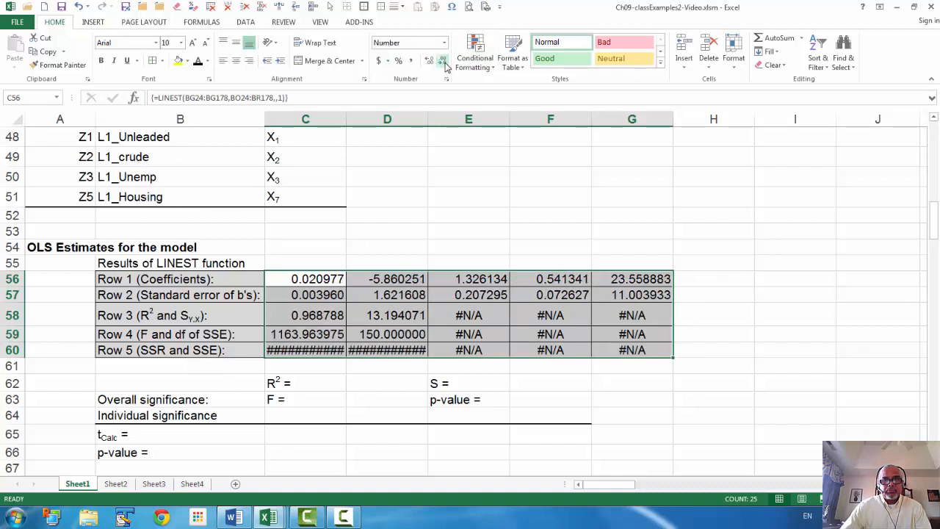
{"action": "left_click", "coordinate": [443, 61]}
{"action": "left_click", "coordinate": [443, 61]}
{"action": "left_click", "coordinate": [444, 61]}
{"action": "left_click", "coordinate": [443, 61]}
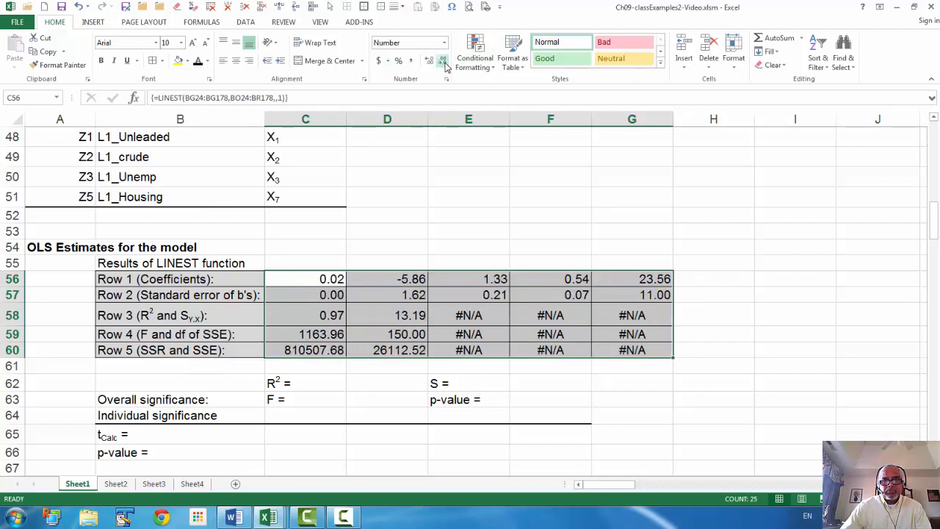
- Set the number format of the SSE degrees of freedom in D59 to General
{"action": "left_click", "coordinate": [411, 339]}
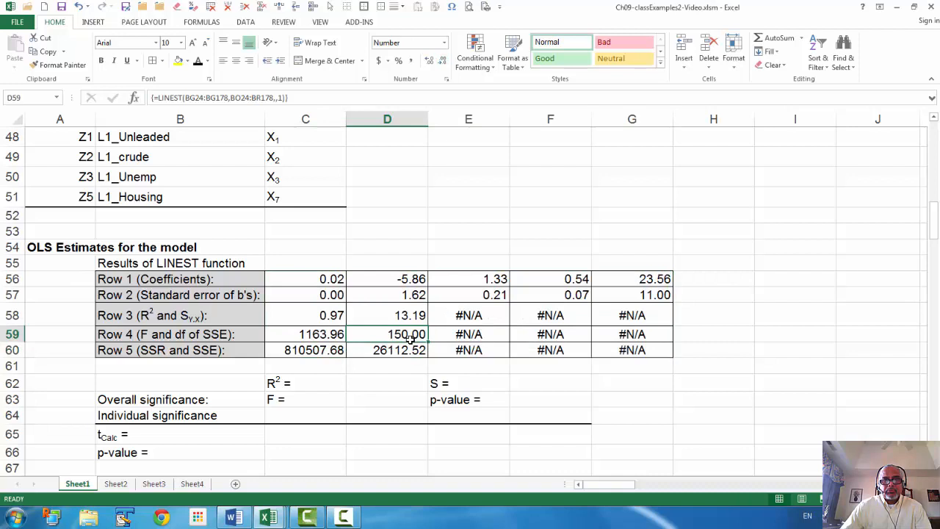
{"action": "left_click", "coordinate": [444, 43]}
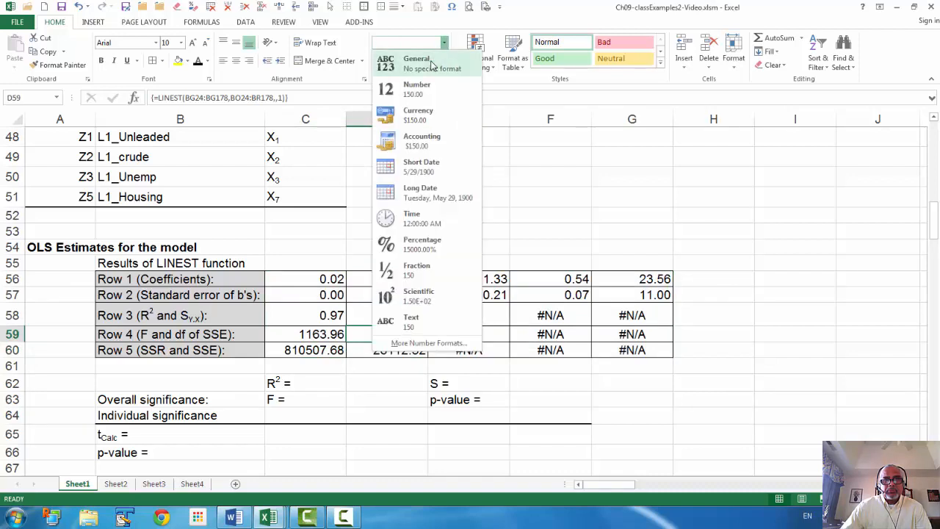
{"action": "left_click", "coordinate": [432, 66]}
{"action": "left_click", "coordinate": [702, 415]}
- Link the R² cell D62 to the LINEST result in C58 and format it as a percentage
{"action": "scroll", "coordinate": [704, 405], "scroll_direction": "down", "scroll_amount": 1}
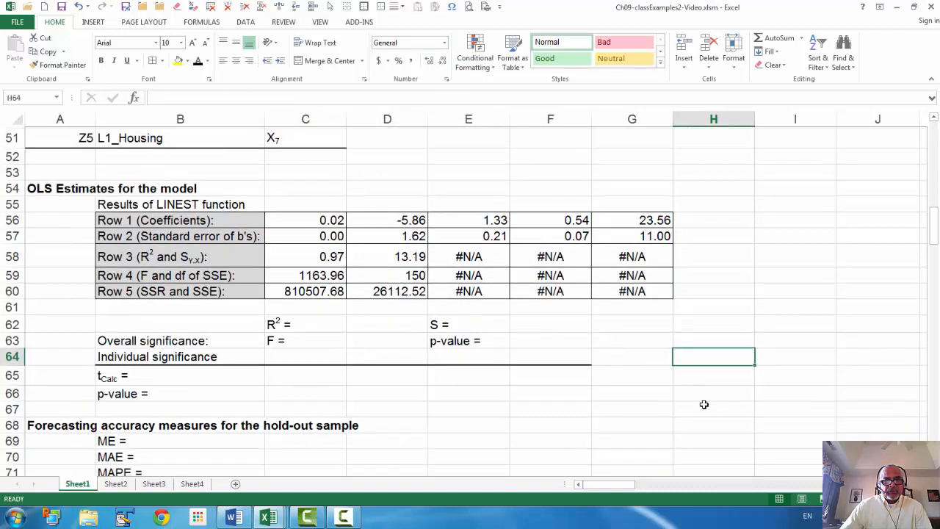
{"action": "left_click", "coordinate": [373, 323]}
{"action": "type", "text": "="}
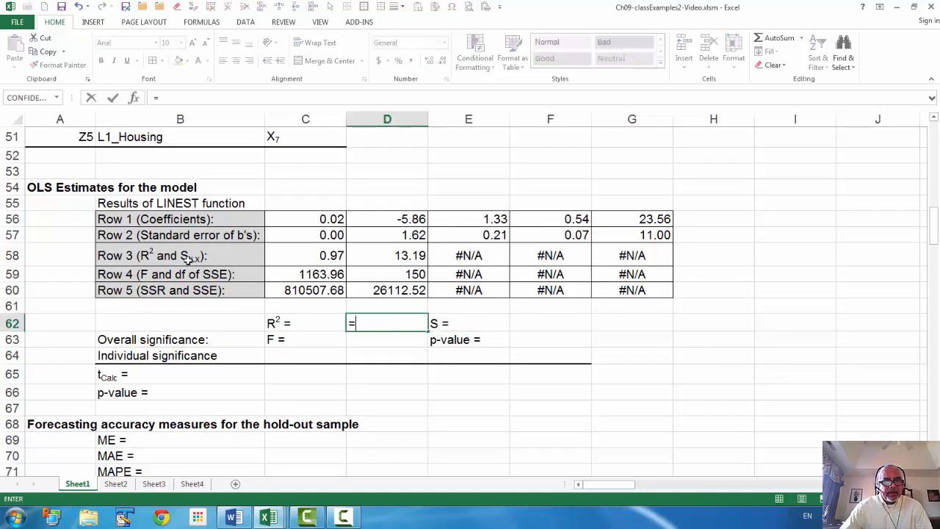
{"action": "left_click", "coordinate": [312, 251]}
{"action": "key", "text": "Return"}
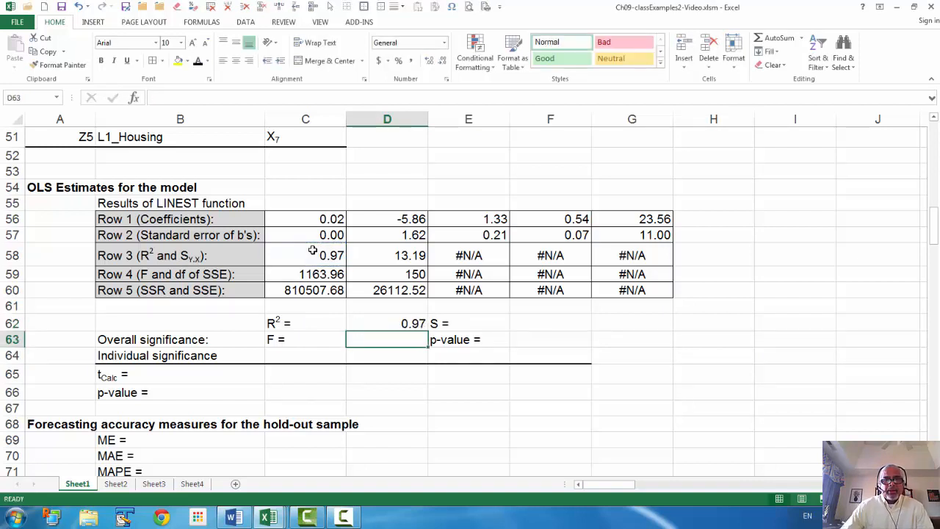
{"action": "left_click", "coordinate": [420, 320]}
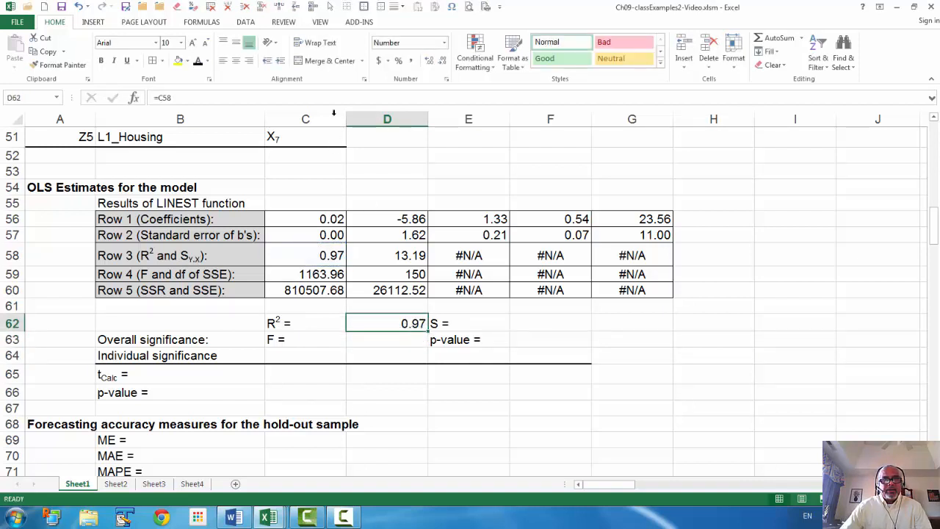
{"action": "left_click", "coordinate": [399, 60]}
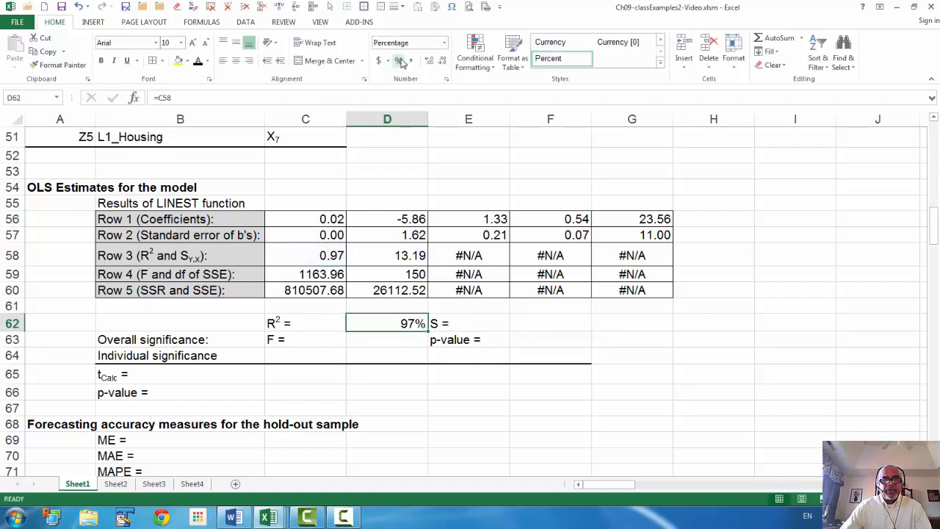
- Link the S cell F62 to the standard error of the estimate in D58
{"action": "left_click", "coordinate": [529, 318]}
{"action": "type", "text": "="}
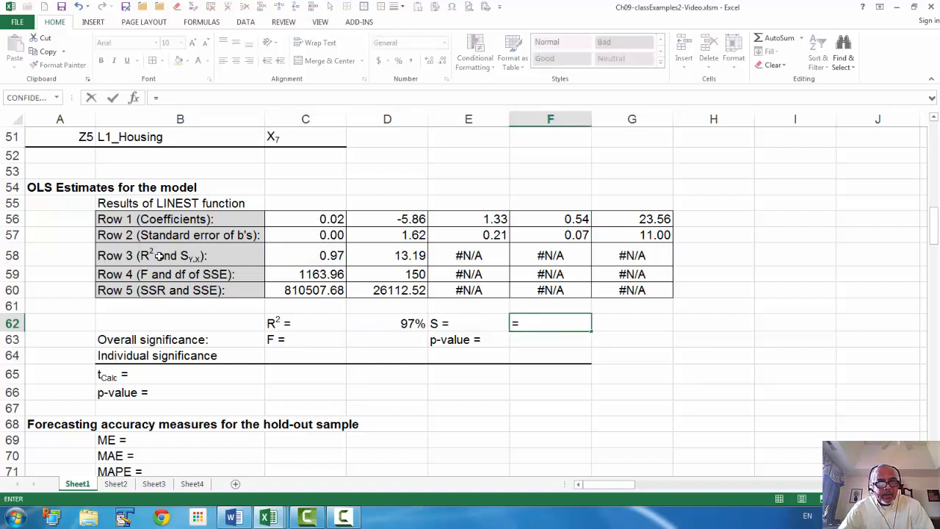
{"action": "left_click", "coordinate": [399, 254]}
{"action": "key", "text": "Return"}
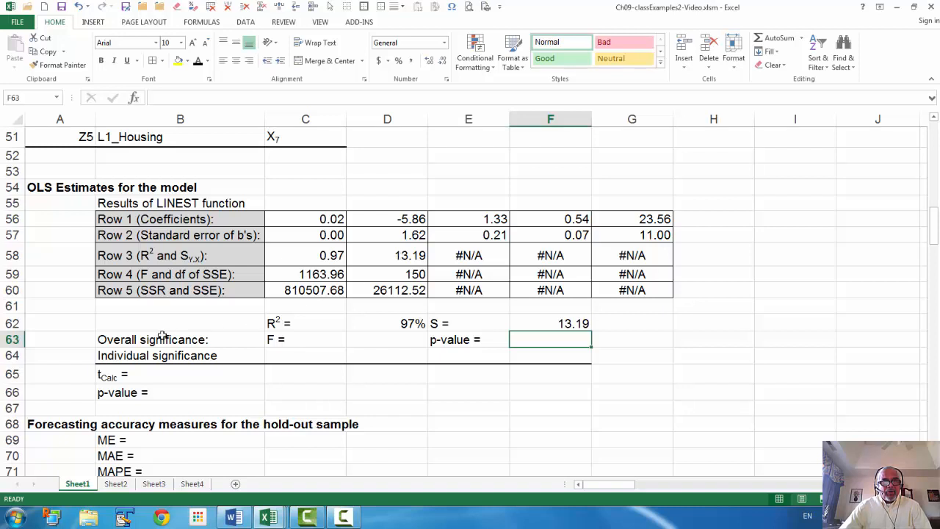
- Link the overall significance F cell D63 to the LINEST F statistic in C59
{"action": "left_click", "coordinate": [397, 338]}
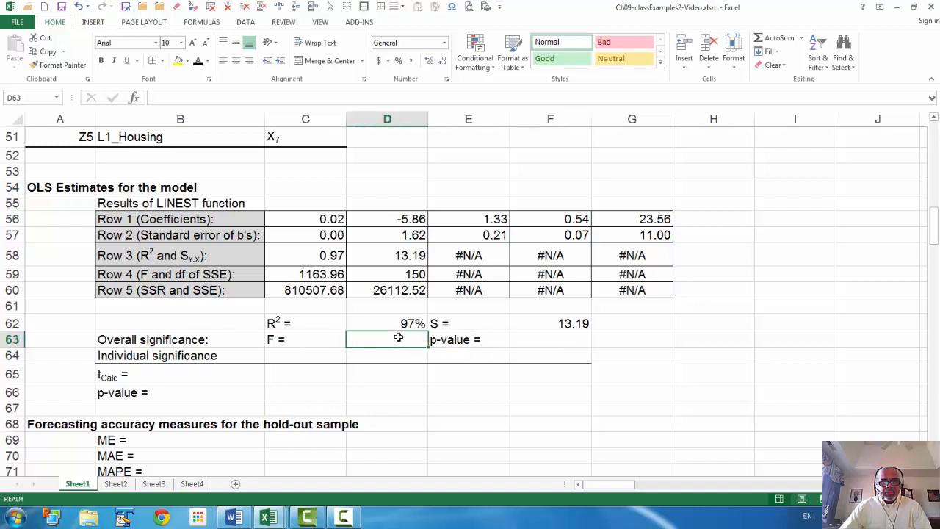
{"action": "type", "text": "="}
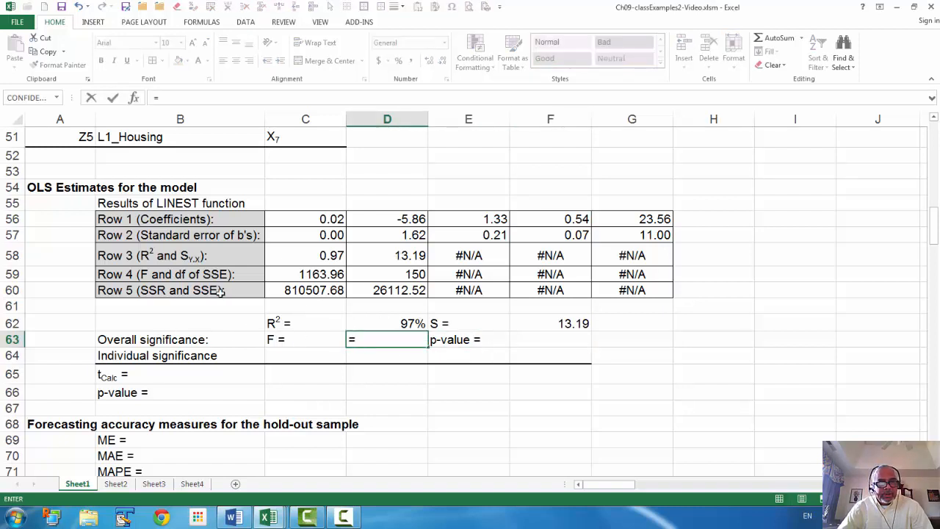
{"action": "left_click", "coordinate": [316, 273]}
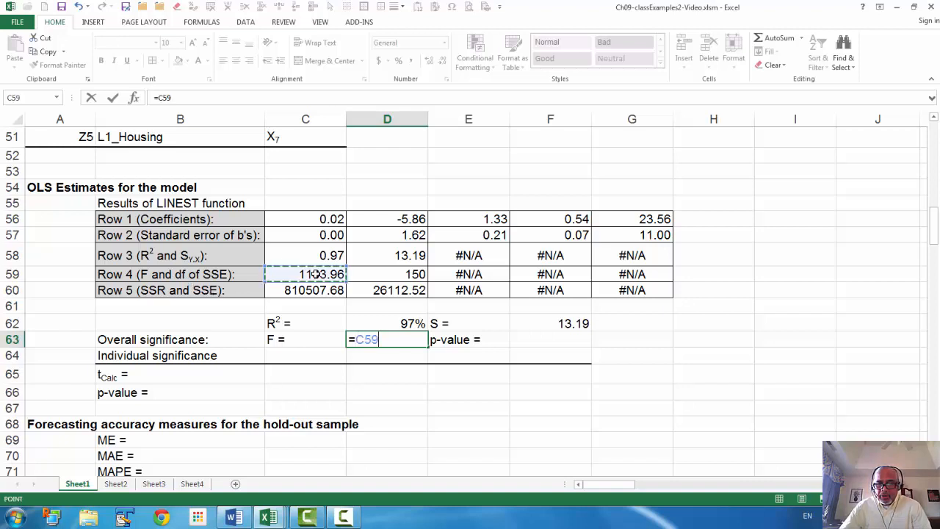
{"action": "key", "text": "Return"}
- Calculate the overall p-value in F63 with F.DIST.RT, using D63 as x, 4 and D59 as degrees of freedom
{"action": "key", "text": "Up"}
{"action": "key", "text": "Right"}
{"action": "key", "text": "Right"}
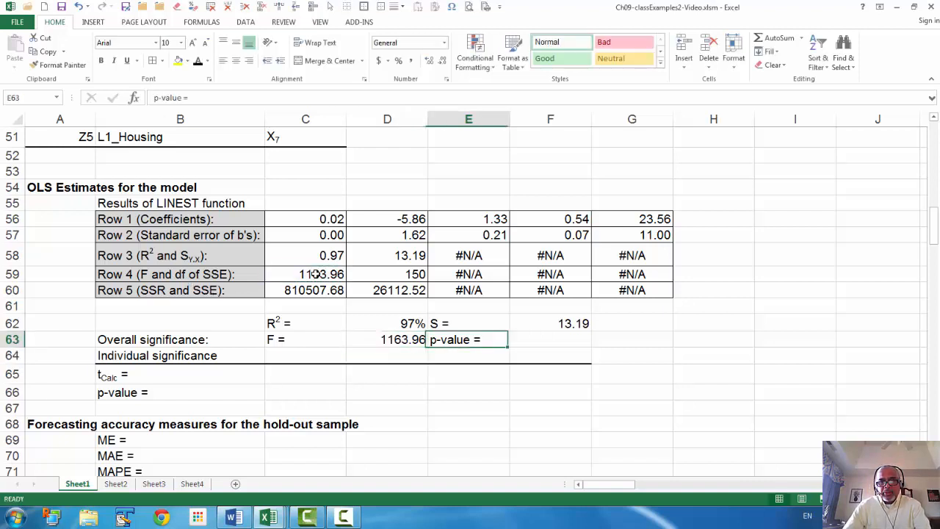
{"action": "type", "text": "=f.di"}
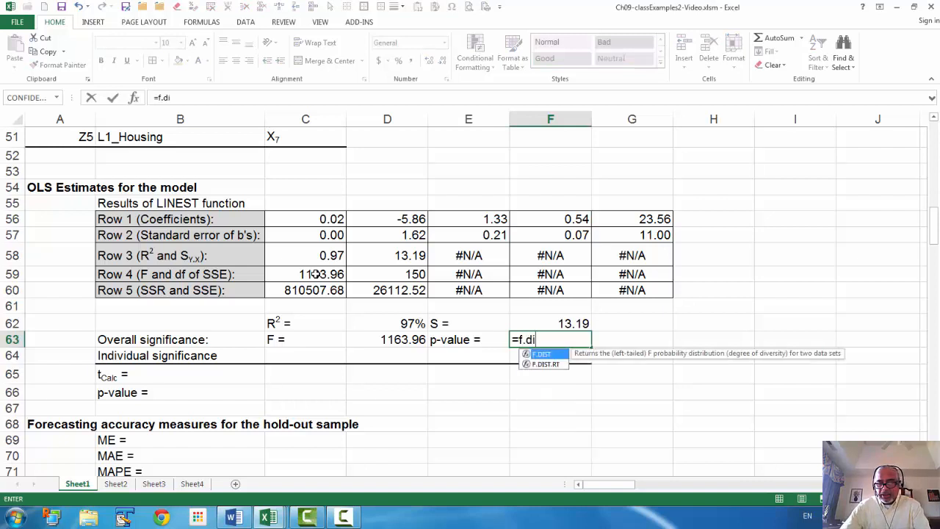
{"action": "key", "text": "Down"}
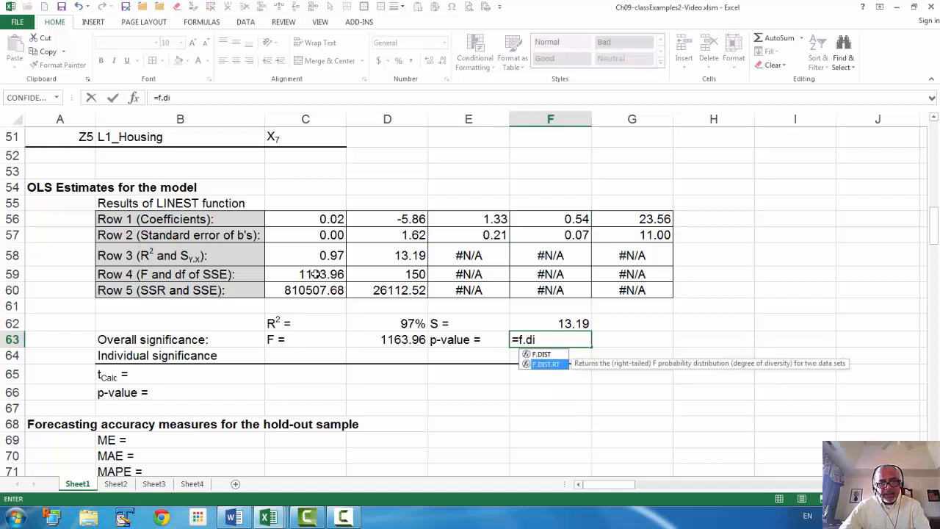
{"action": "key", "text": "Tab"}
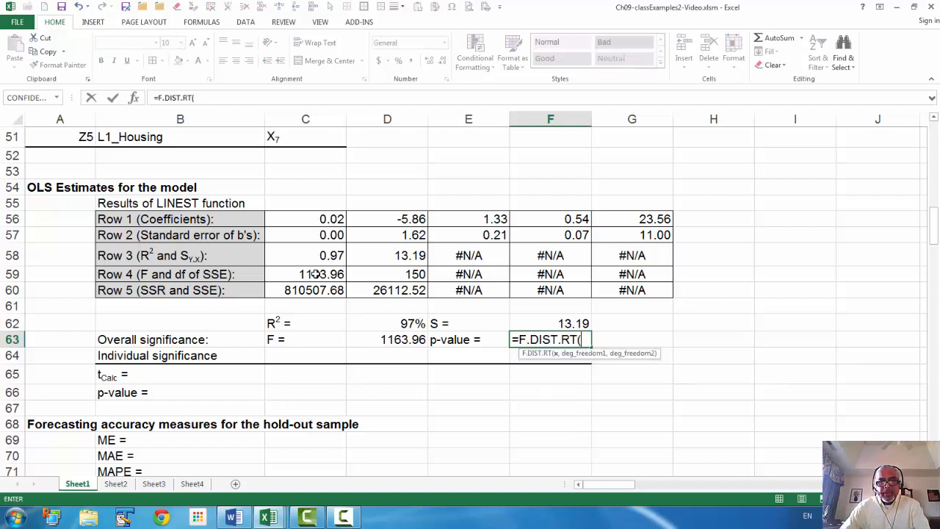
{"action": "left_click", "coordinate": [384, 341]}
{"action": "type", "text": ","}
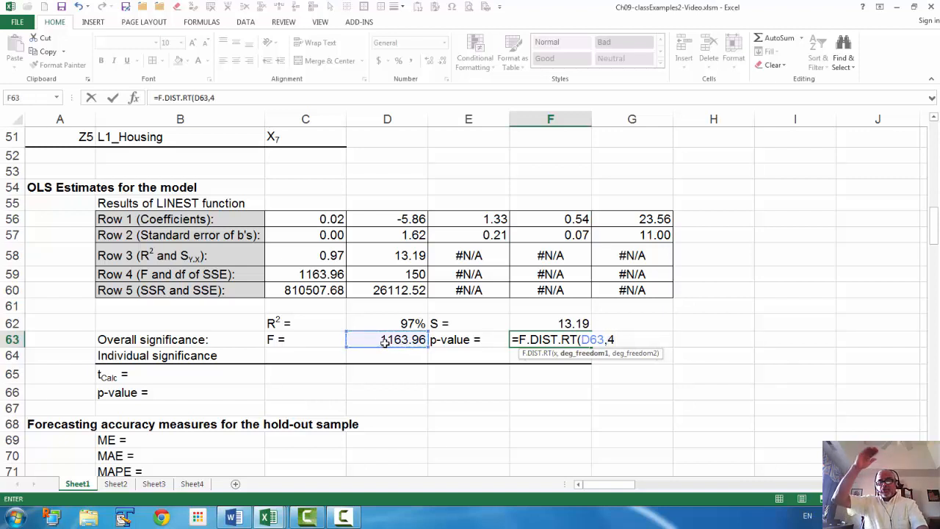
{"action": "type", "text": "4"}
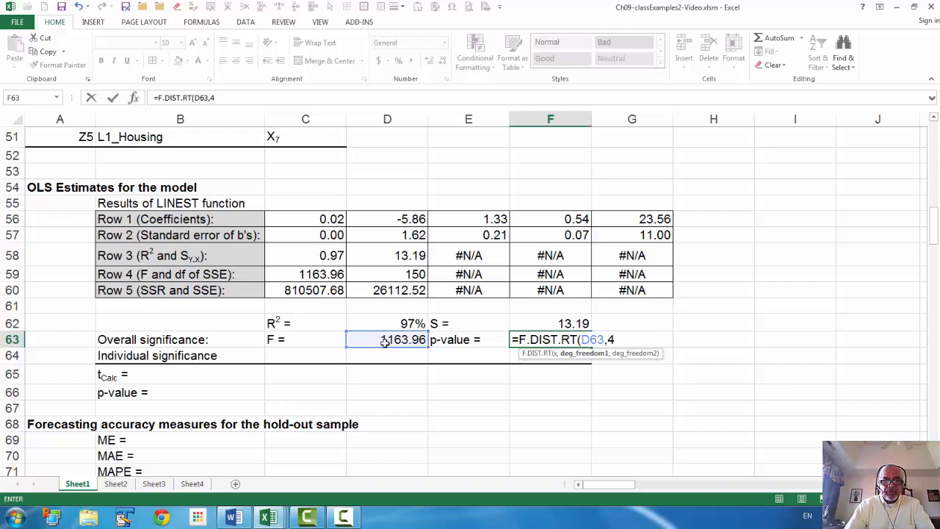
{"action": "type", "text": ","}
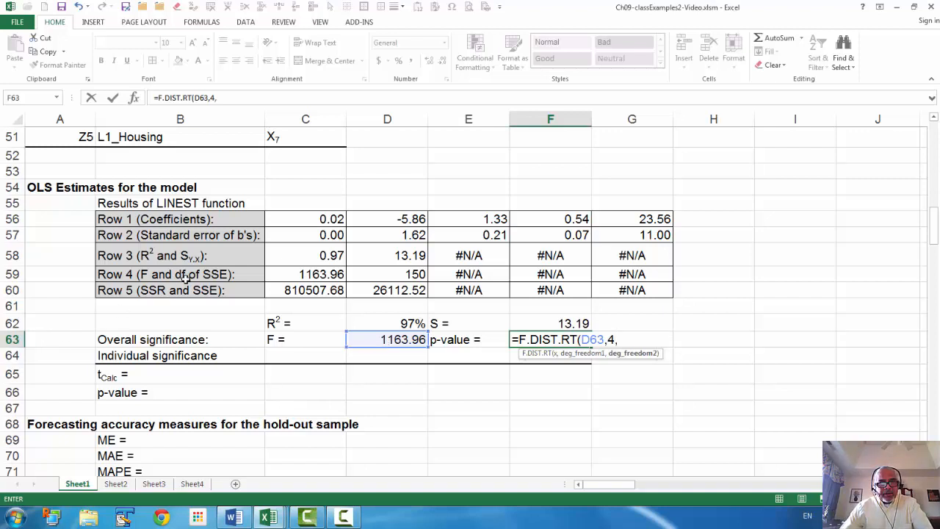
{"action": "left_click", "coordinate": [417, 275]}
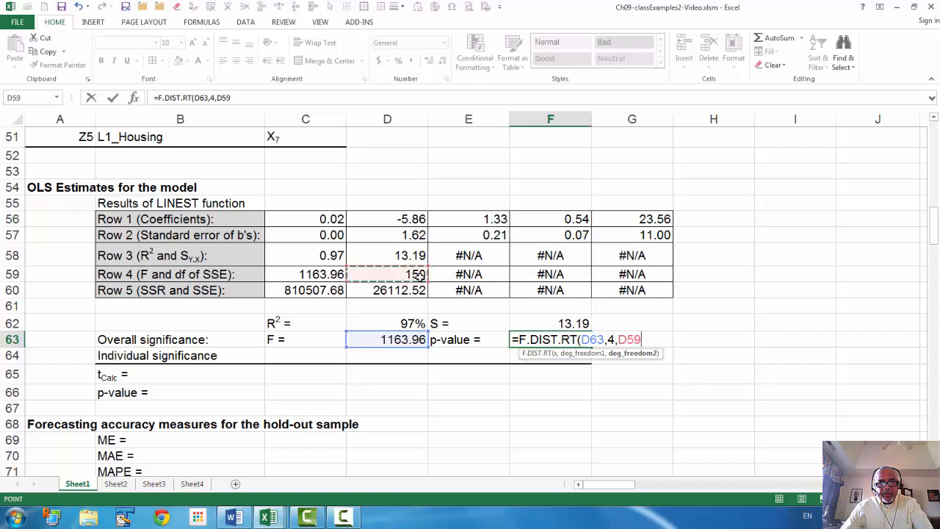
{"action": "type", "text": ")"}
{"action": "key", "text": "Return"}
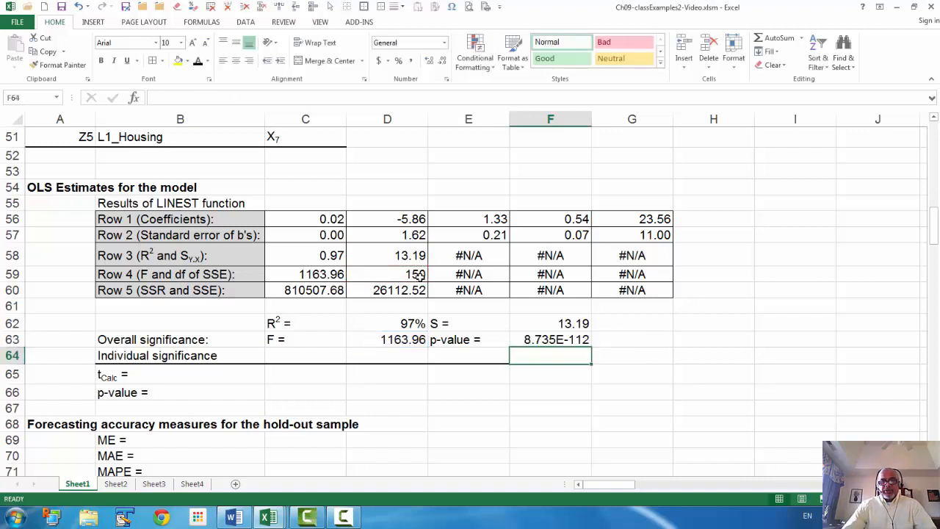
- Format the overall p-value in F63 as a percentage with three decimal places
{"action": "left_click", "coordinate": [555, 340]}
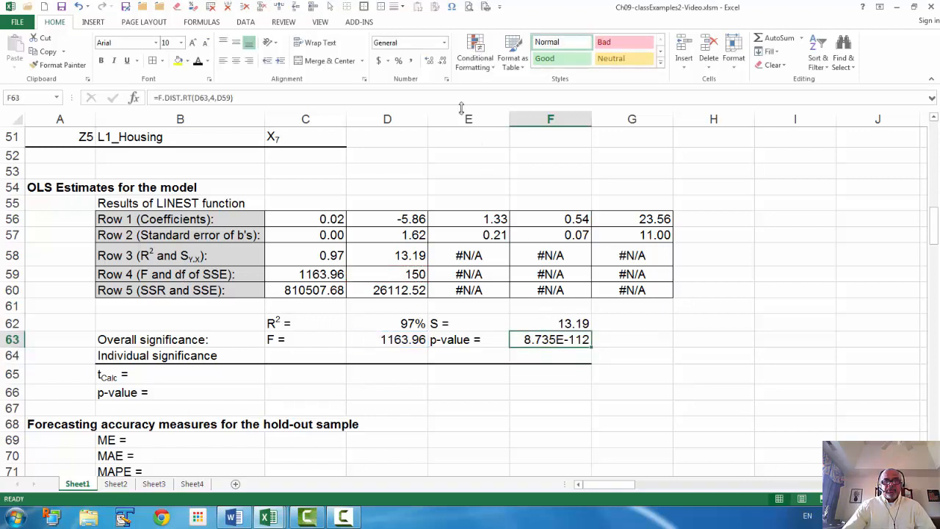
{"action": "left_click", "coordinate": [397, 62]}
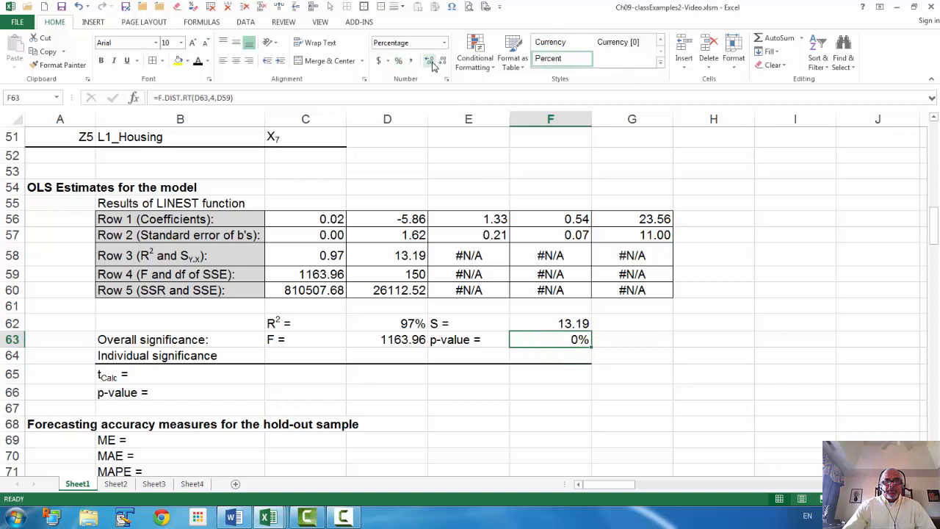
{"action": "left_click", "coordinate": [430, 61]}
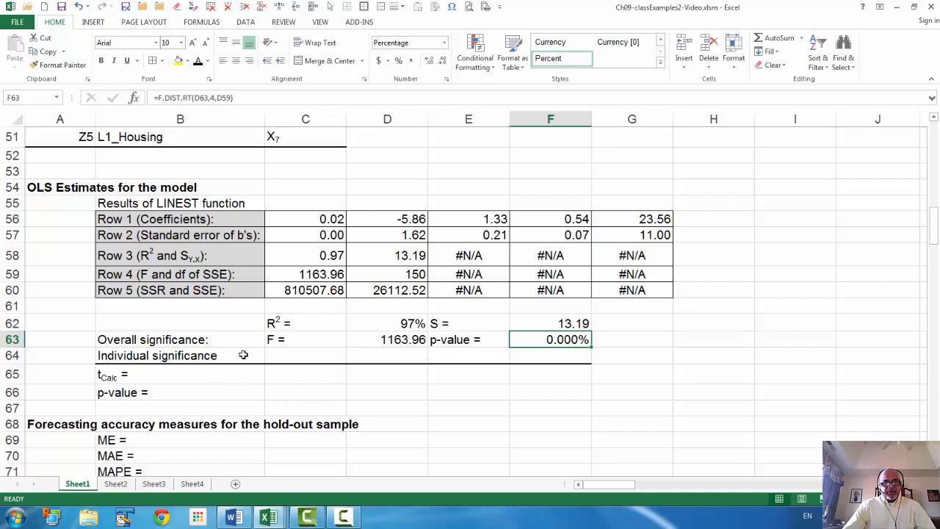
{"action": "left_click", "coordinate": [286, 353]}
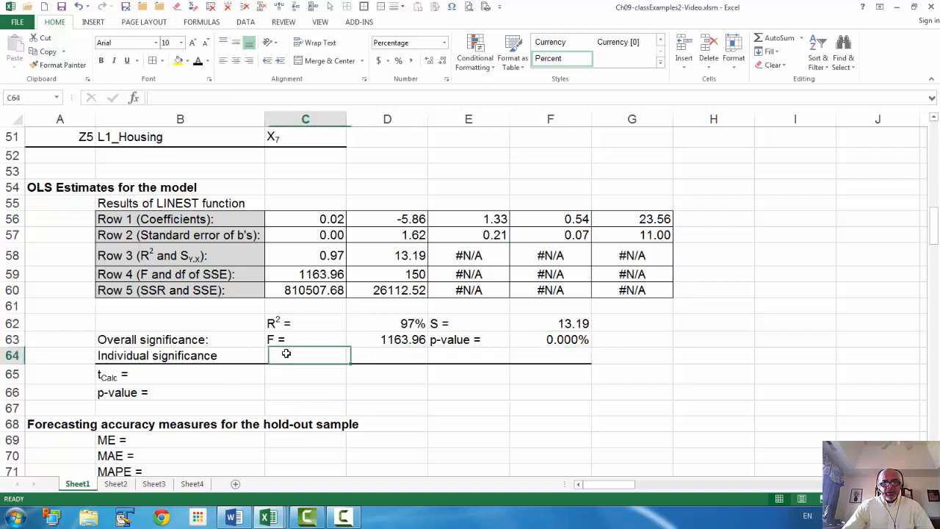
{"action": "type", "text": "X"}
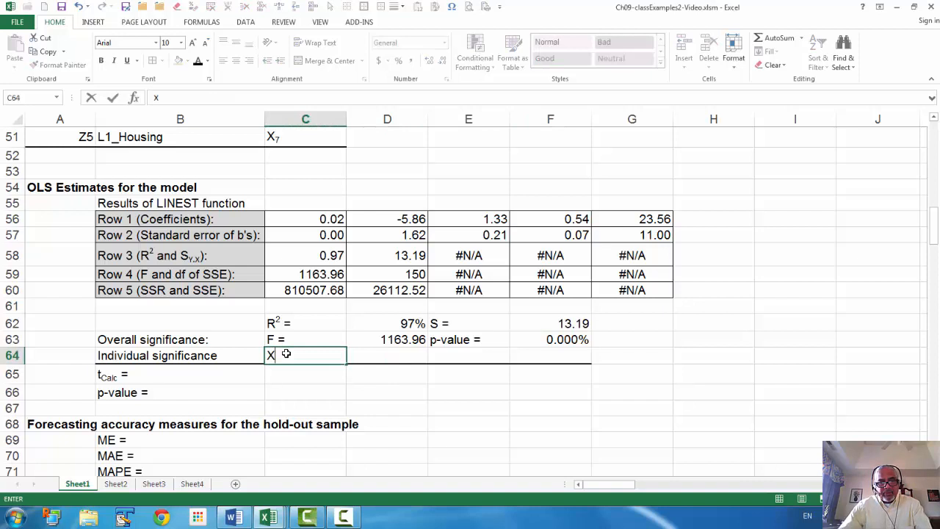
{"action": "key", "text": "Escape"}
{"action": "scroll", "coordinate": [286, 353], "scroll_direction": "up", "scroll_amount": 2}
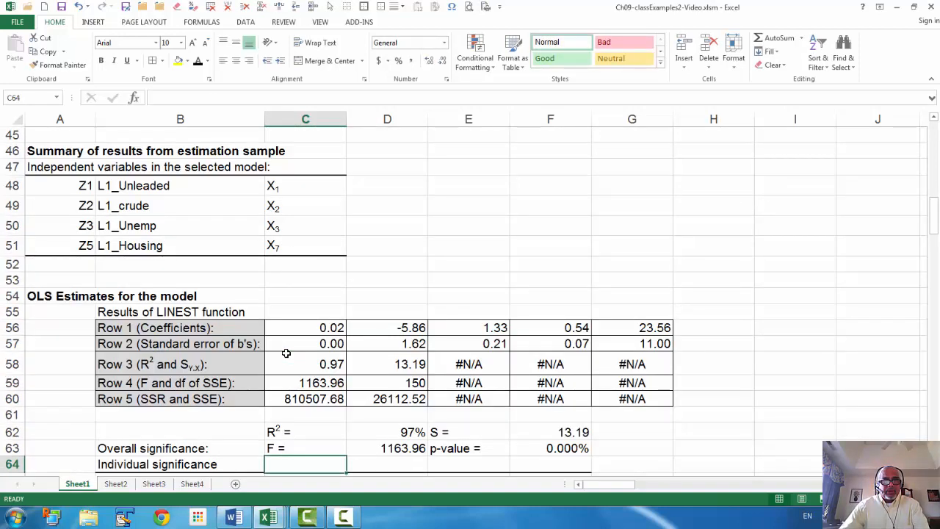
{"action": "left_click_drag", "start_coordinate": [157, 186], "coordinate": [162, 246]}
{"action": "key", "text": "ctrl+c"}
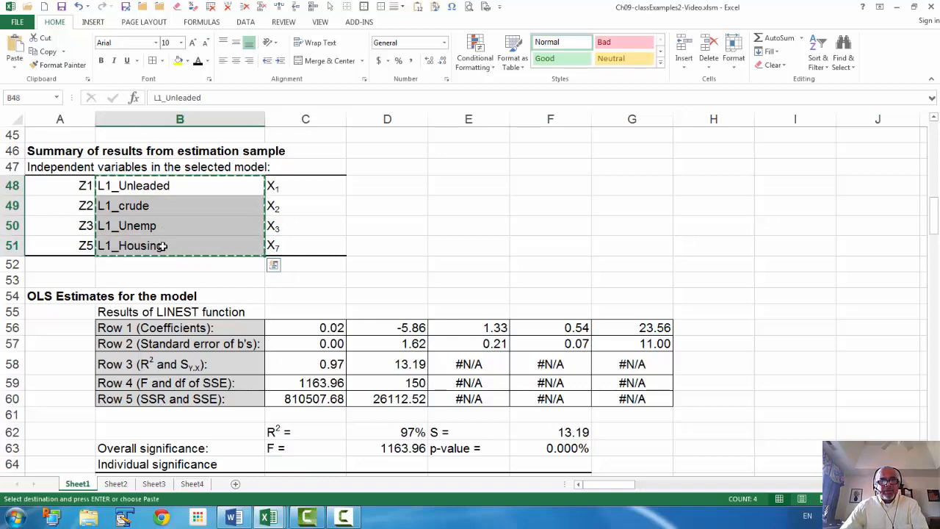
{"action": "scroll", "coordinate": [161, 246], "scroll_direction": "down", "scroll_amount": 3}
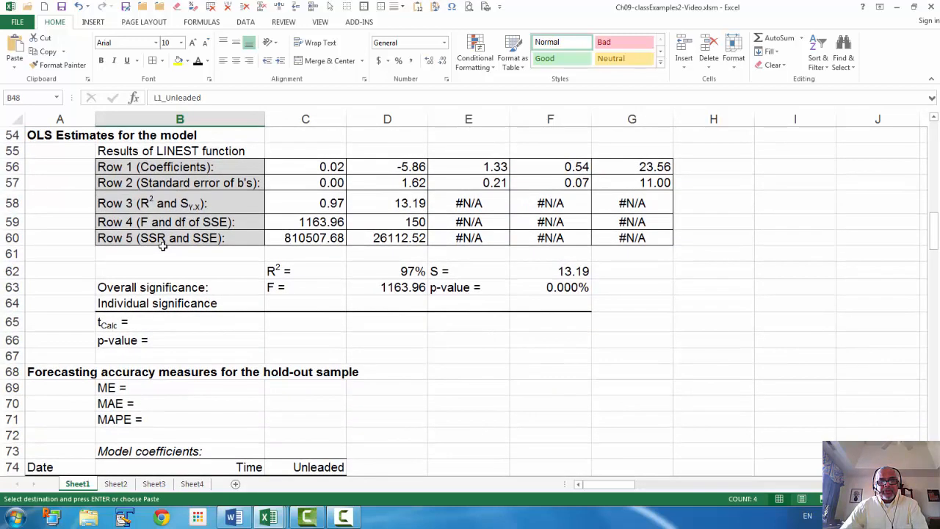
- Label the LINEST columns by copying L1_Unleaded from B48 into F55 and L1_crude from B49 into E55
{"action": "scroll", "coordinate": [162, 246], "scroll_direction": "up", "scroll_amount": 1}
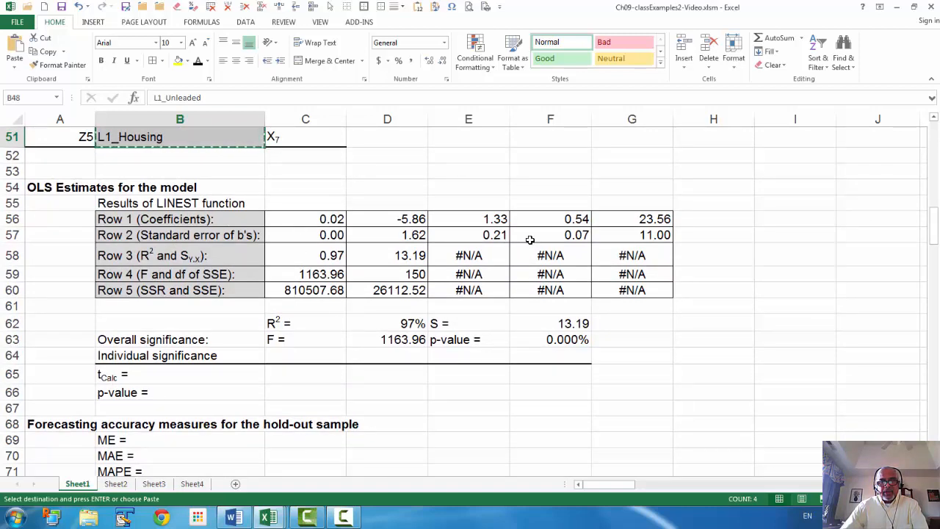
{"action": "scroll", "coordinate": [529, 239], "scroll_direction": "up", "scroll_amount": 1}
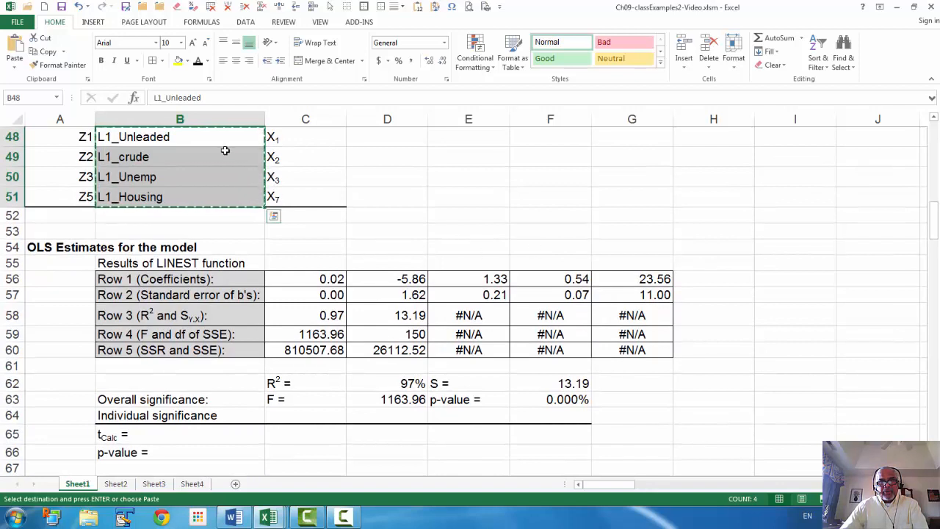
{"action": "left_click", "coordinate": [191, 137]}
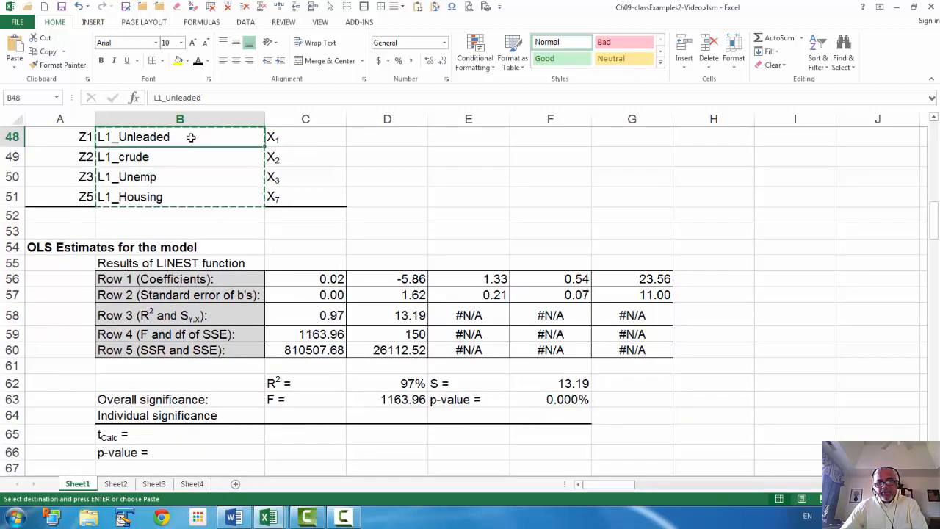
{"action": "key", "text": "ctrl+c"}
{"action": "left_click", "coordinate": [563, 264]}
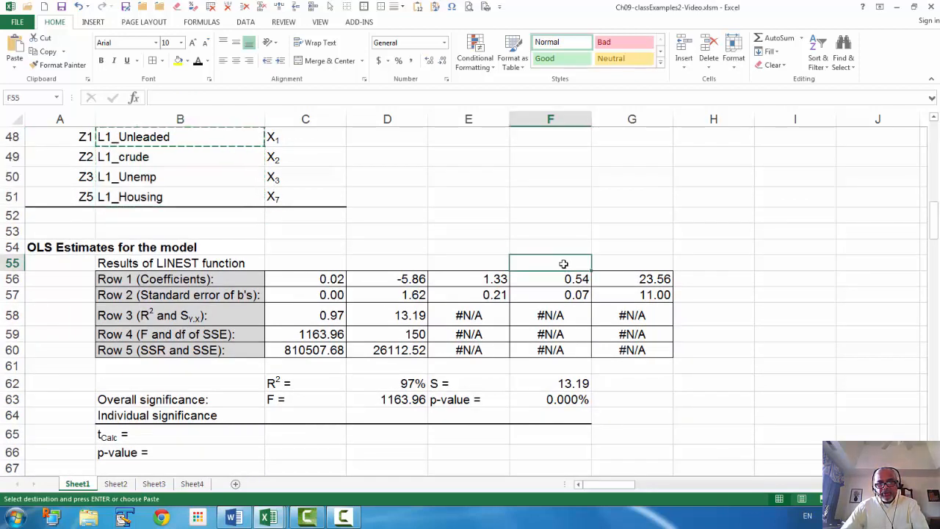
{"action": "key", "text": "ctrl+v"}
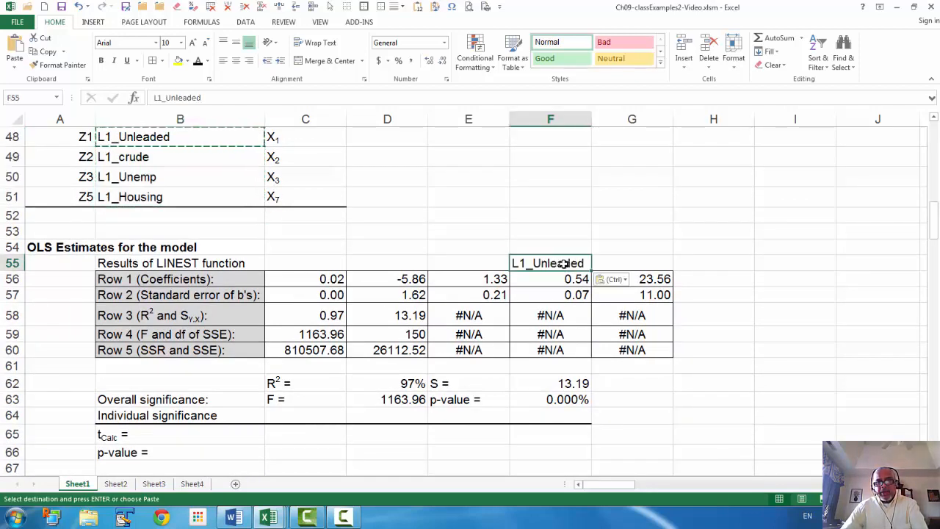
{"action": "left_click", "coordinate": [139, 157]}
{"action": "key", "text": "ctrl+c"}
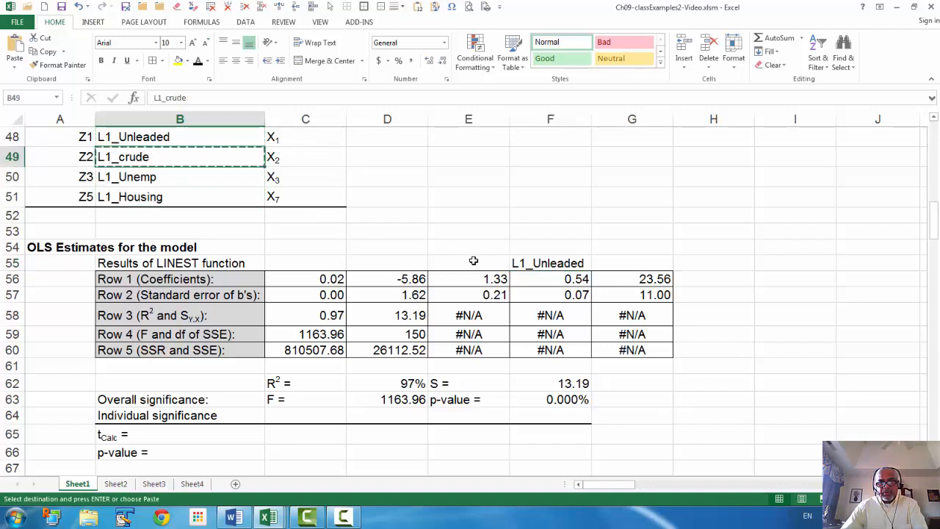
{"action": "left_click", "coordinate": [473, 261]}
{"action": "key", "text": "ctrl+v"}
- Copy the variable name L1_Unemp from B50 into D55 and L1_Housing from B51 into C55
{"action": "left_click", "coordinate": [170, 177]}
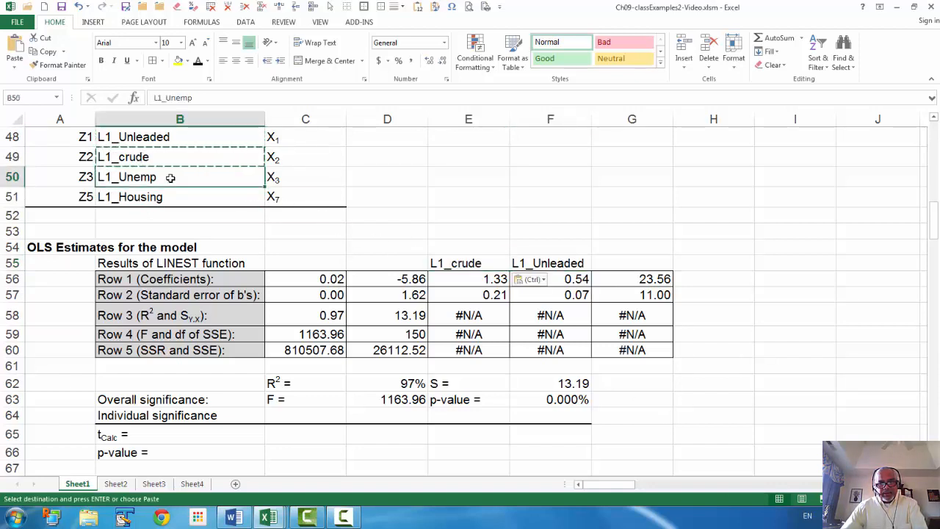
{"action": "key", "text": "ctrl+c"}
{"action": "left_click", "coordinate": [388, 263]}
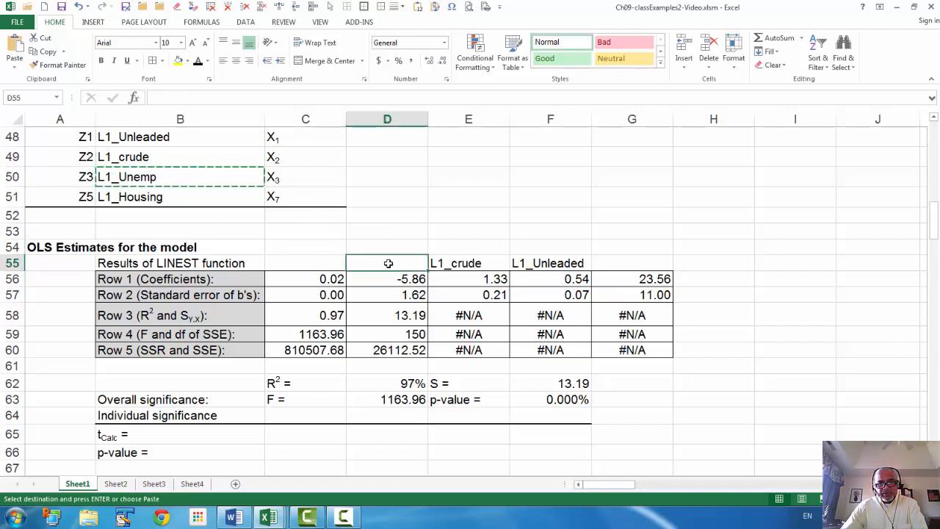
{"action": "key", "text": "ctrl+v"}
{"action": "left_click", "coordinate": [166, 197]}
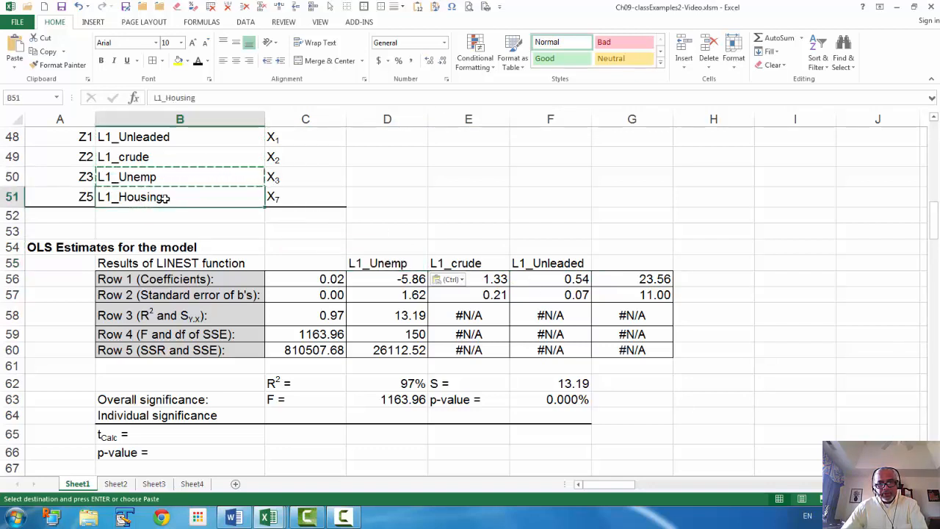
{"action": "key", "text": "ctrl+c"}
{"action": "left_click", "coordinate": [304, 261]}
{"action": "key", "text": "ctrl+v"}
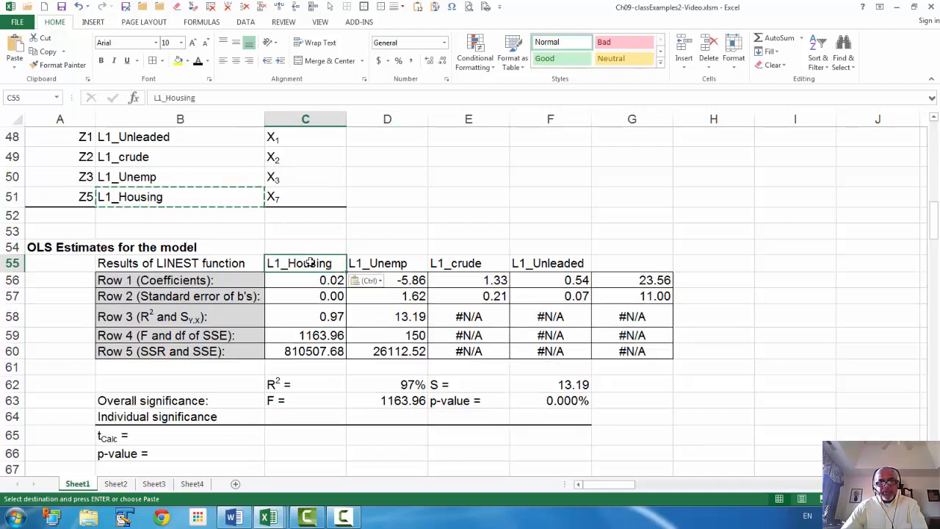
- Copy the variable labels in C55:F55 to the Individual significance row at C64:F64 and right-align them there
{"action": "left_click", "coordinate": [539, 264], "text": "shift"}
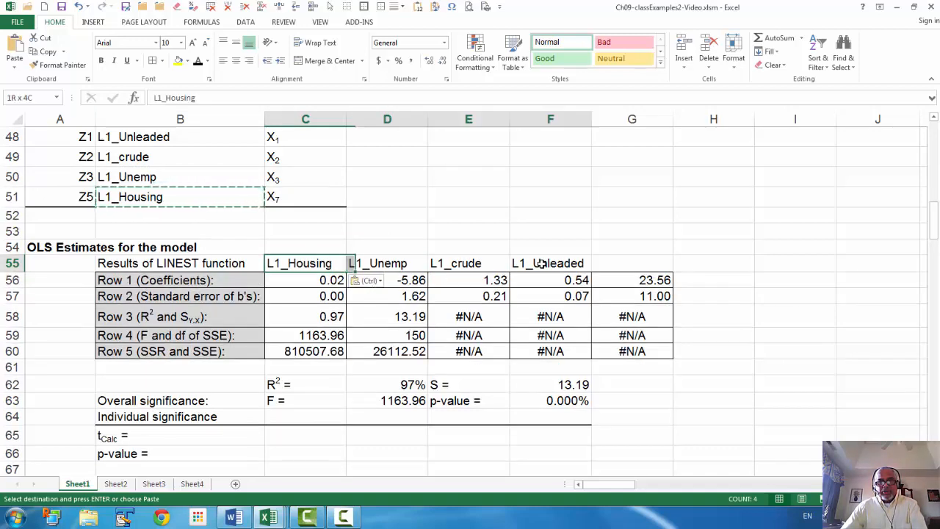
{"action": "key", "text": "ctrl+c"}
{"action": "scroll", "coordinate": [530, 195], "scroll_direction": "down", "scroll_amount": 2}
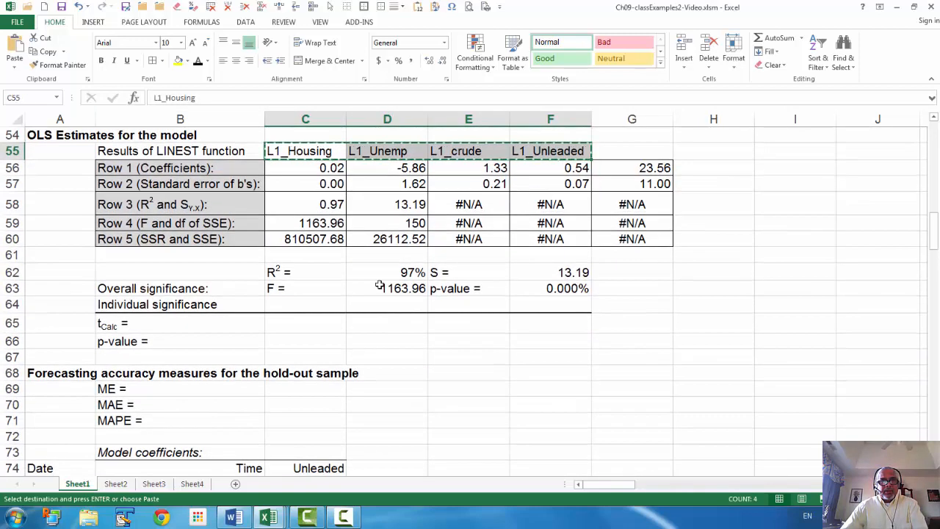
{"action": "left_click", "coordinate": [287, 306]}
{"action": "key", "text": "ctrl+v"}
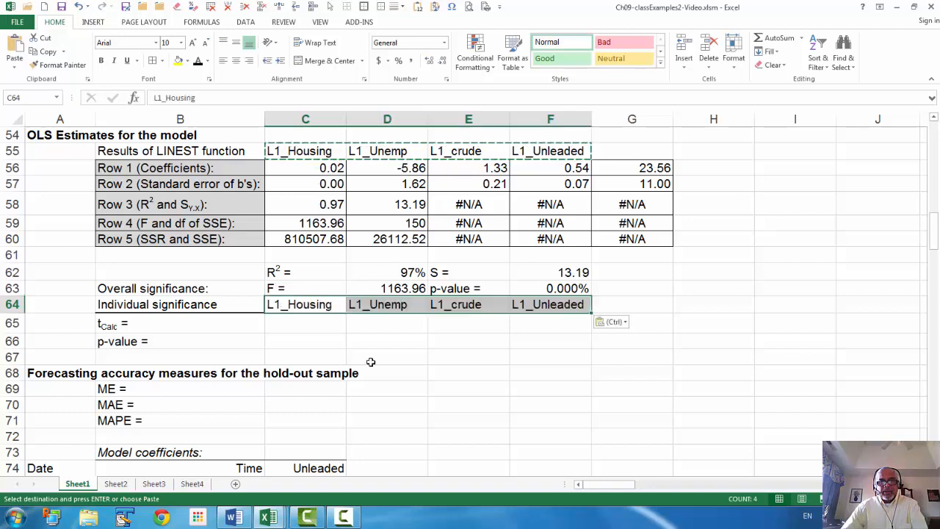
{"action": "left_click", "coordinate": [251, 63]}
- Calculate the L1_Housing t statistic in C65 by dividing its coefficient by its standard error with =C56/C57
{"action": "left_click", "coordinate": [316, 325]}
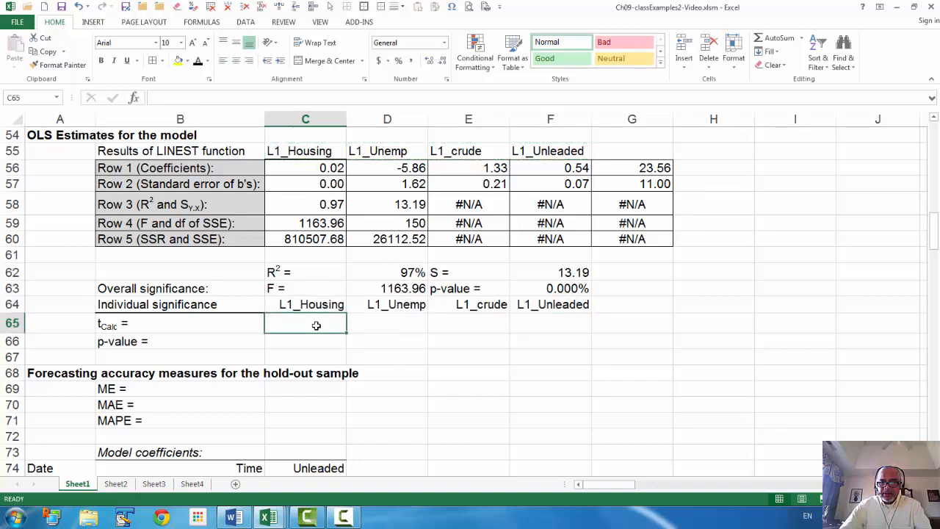
{"action": "type", "text": "="}
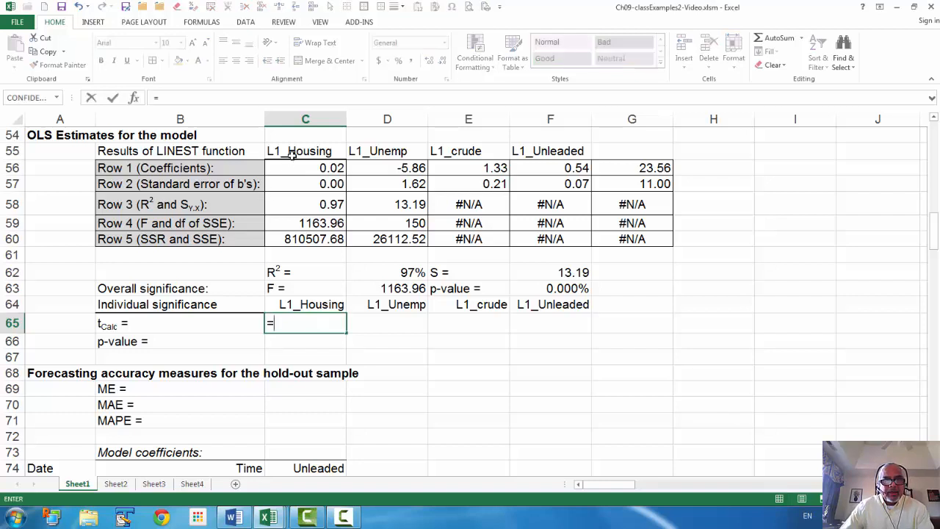
{"action": "left_click", "coordinate": [332, 168]}
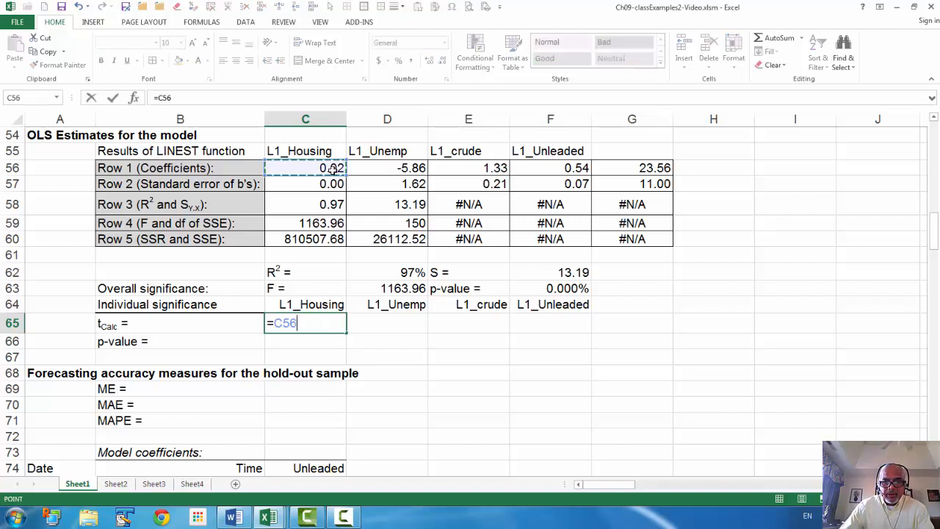
{"action": "type", "text": "/"}
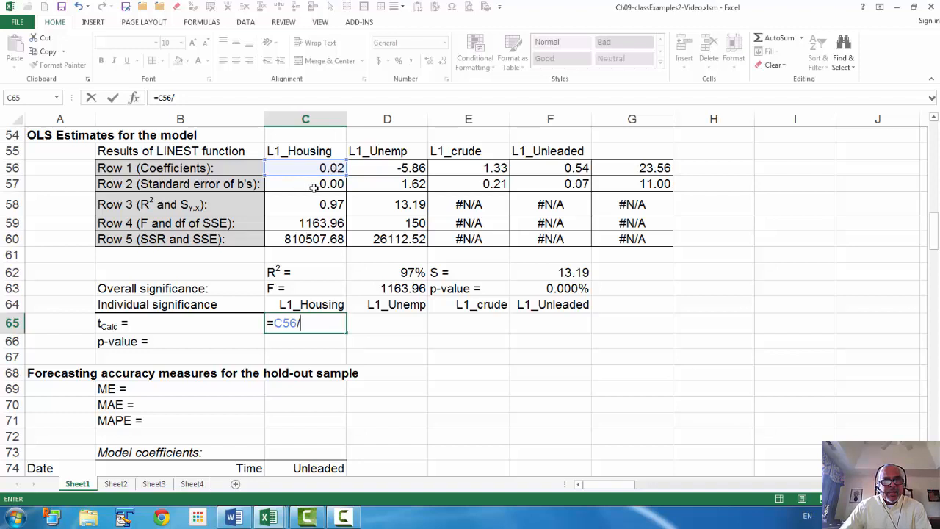
{"action": "left_click", "coordinate": [314, 186]}
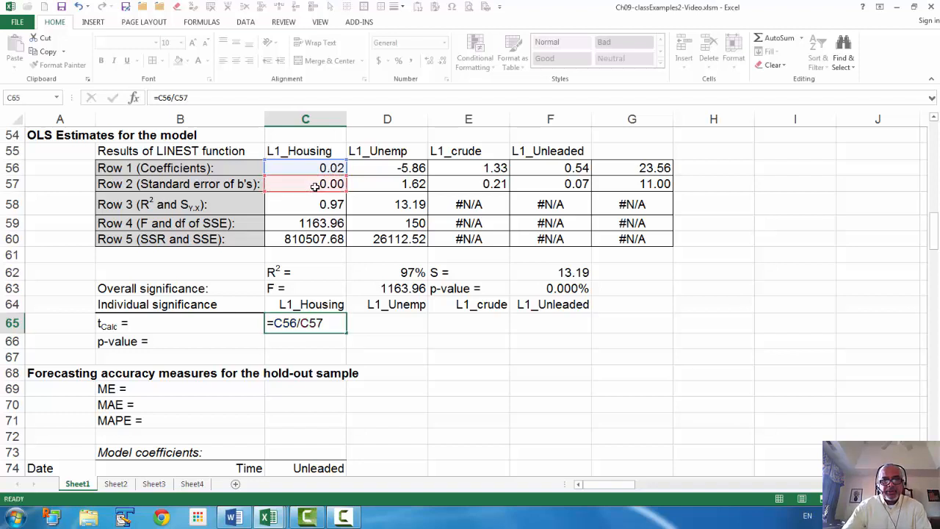
{"action": "key", "text": "Return"}
- Format the t statistic in C65 to three decimal places and fill its formula across to F65
{"action": "left_click", "coordinate": [309, 324]}
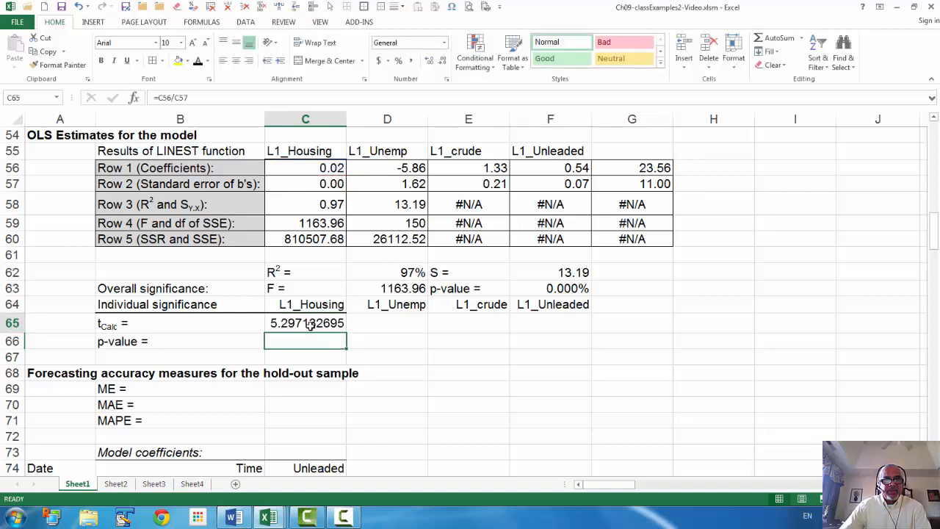
{"action": "left_click", "coordinate": [442, 61]}
{"action": "left_click", "coordinate": [442, 61]}
{"action": "left_click", "coordinate": [442, 60]}
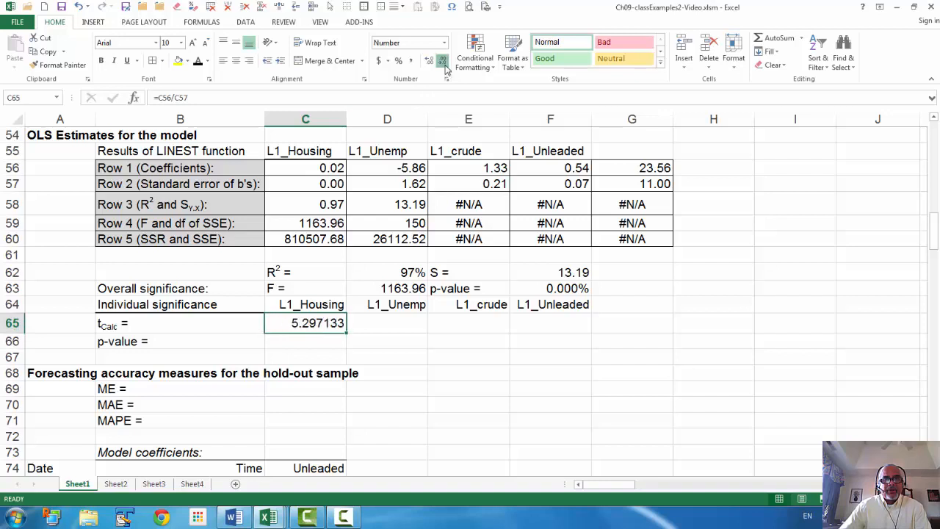
{"action": "left_click", "coordinate": [442, 60]}
{"action": "left_click", "coordinate": [442, 60]}
{"action": "left_click", "coordinate": [442, 61]}
{"action": "left_click_drag", "start_coordinate": [345, 332], "coordinate": [558, 345]}
{"action": "left_click", "coordinate": [506, 425]}
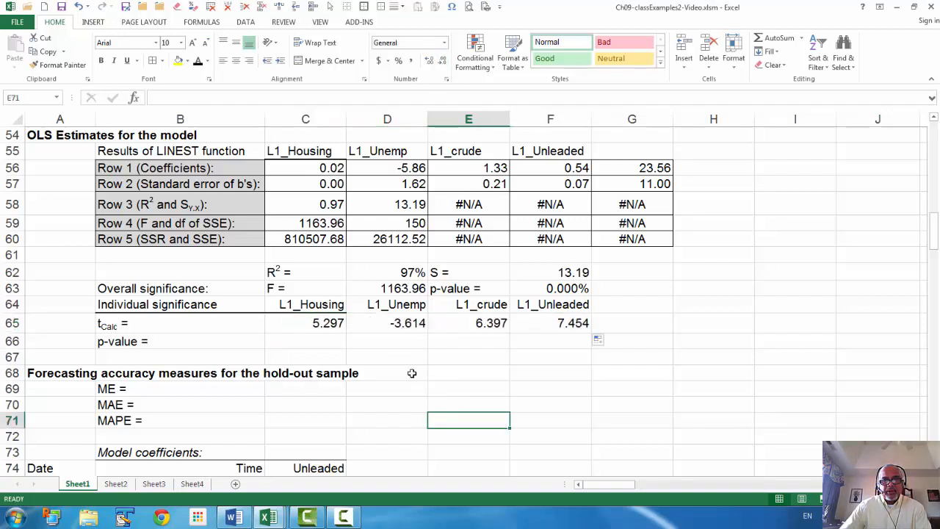
- Add a thick bottom border to the variable labels in D64:F64
{"action": "left_click_drag", "start_coordinate": [380, 306], "coordinate": [536, 305]}
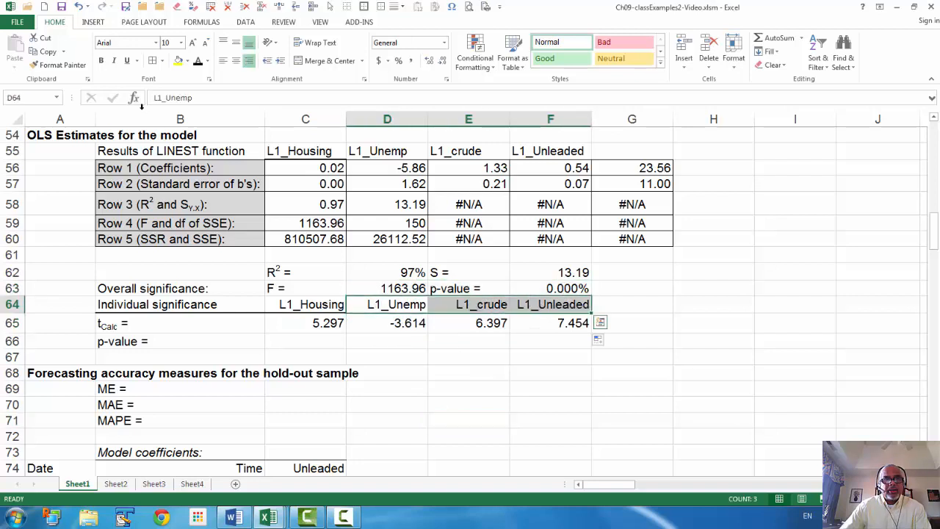
{"action": "left_click", "coordinate": [161, 60]}
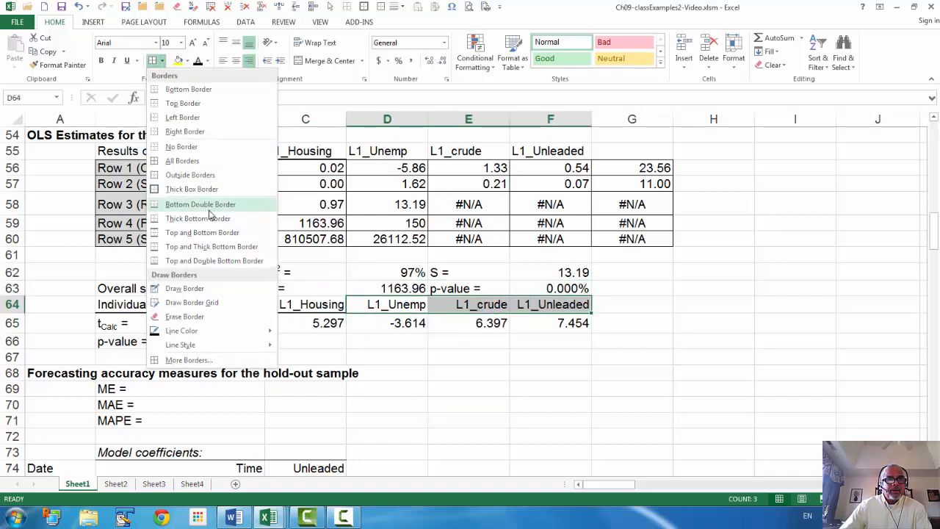
{"action": "left_click", "coordinate": [209, 218]}
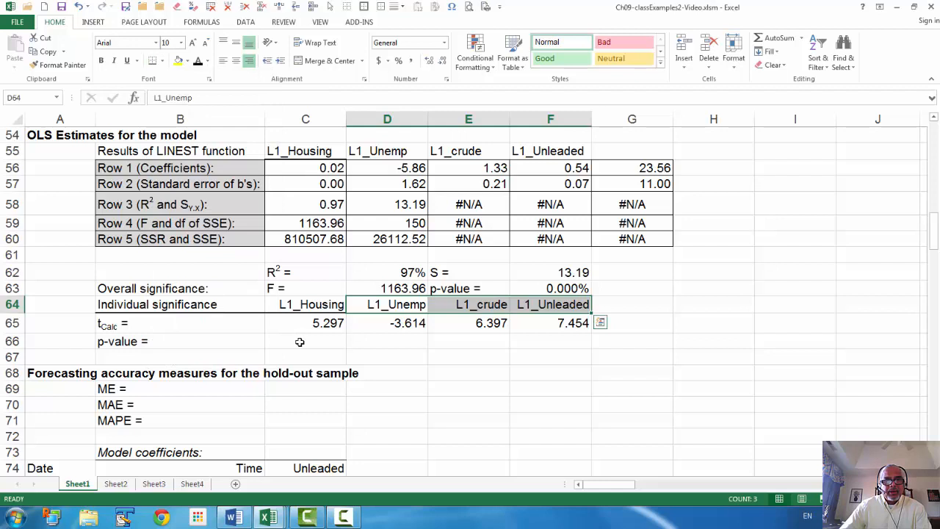
- Calculate the two-tailed p-value for L1_Housing in C66 with =T.DIST.2T(ABS(C65),$D$59)
{"action": "left_click", "coordinate": [299, 342]}
{"action": "type", "text": "=t.dis"}
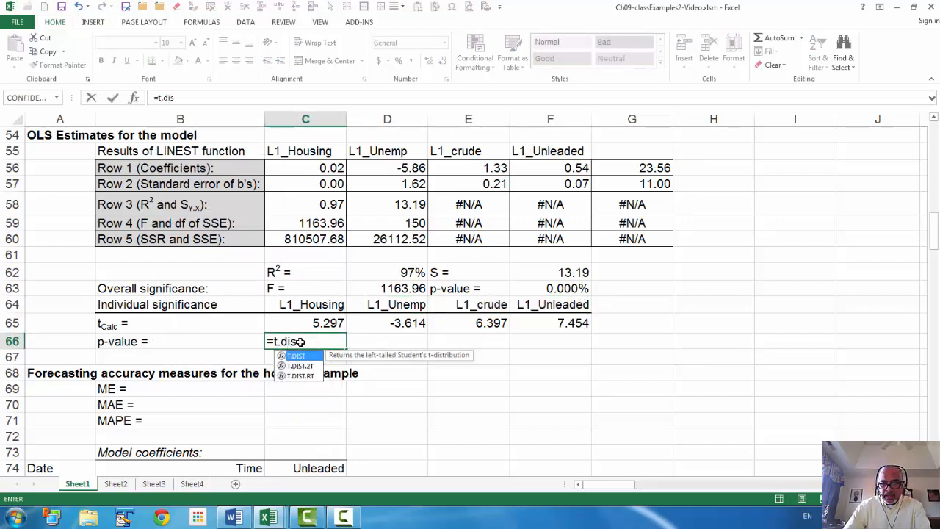
{"action": "type", "text": "t"}
{"action": "key", "text": "Down"}
{"action": "key", "text": "Tab"}
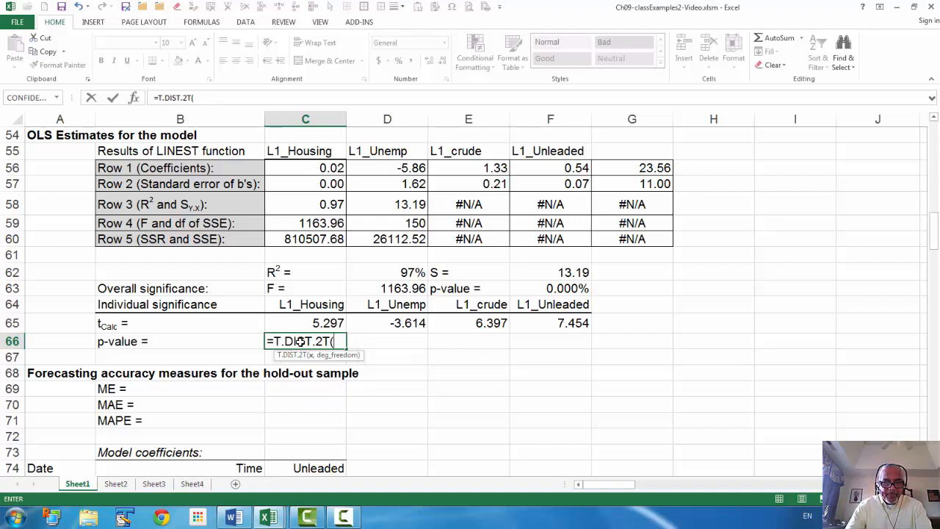
{"action": "type", "text": "abs("}
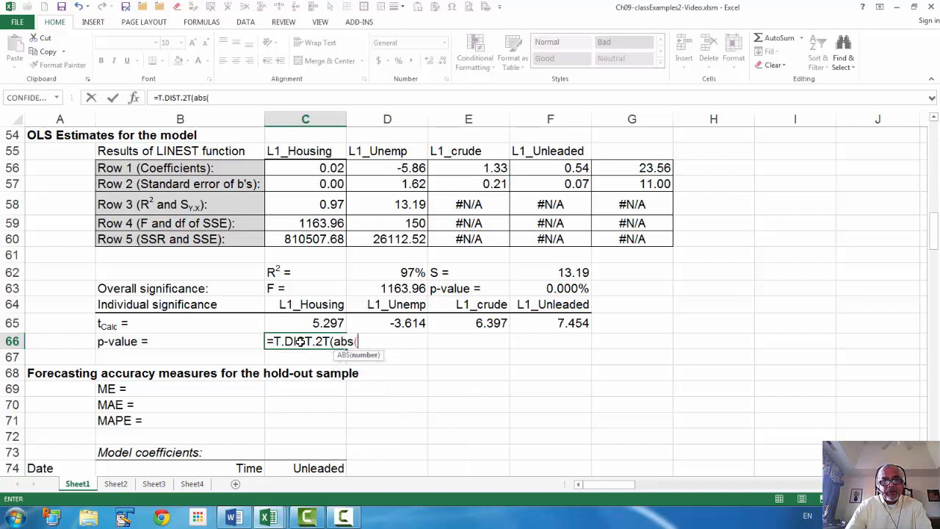
{"action": "key", "text": "Up"}
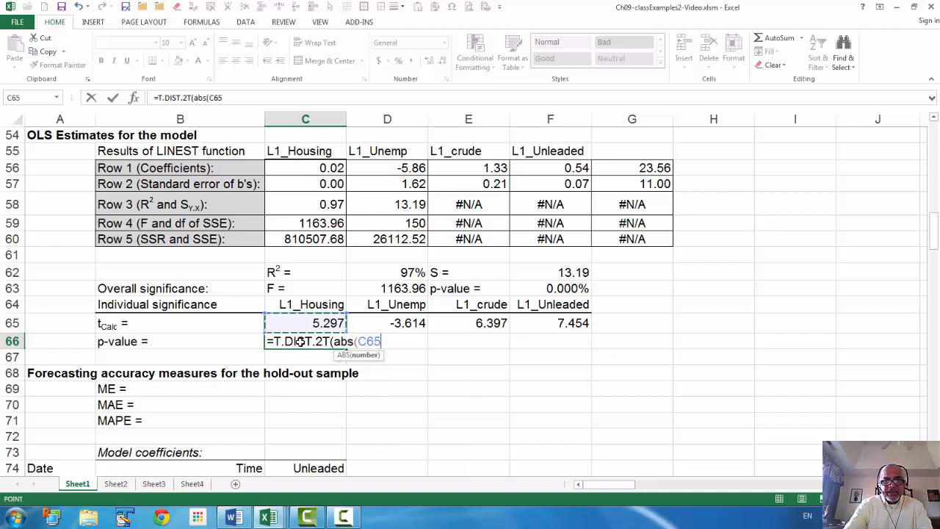
{"action": "type", "text": ")"}
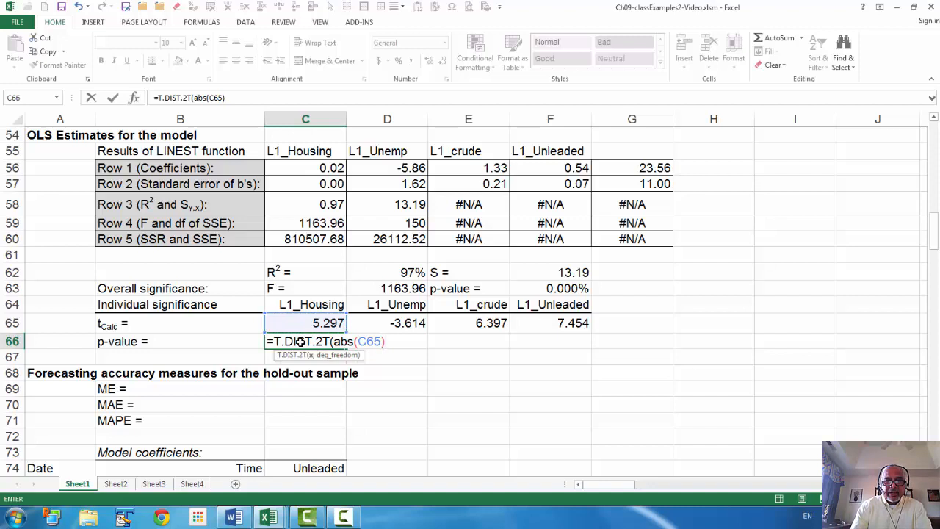
{"action": "type", "text": ","}
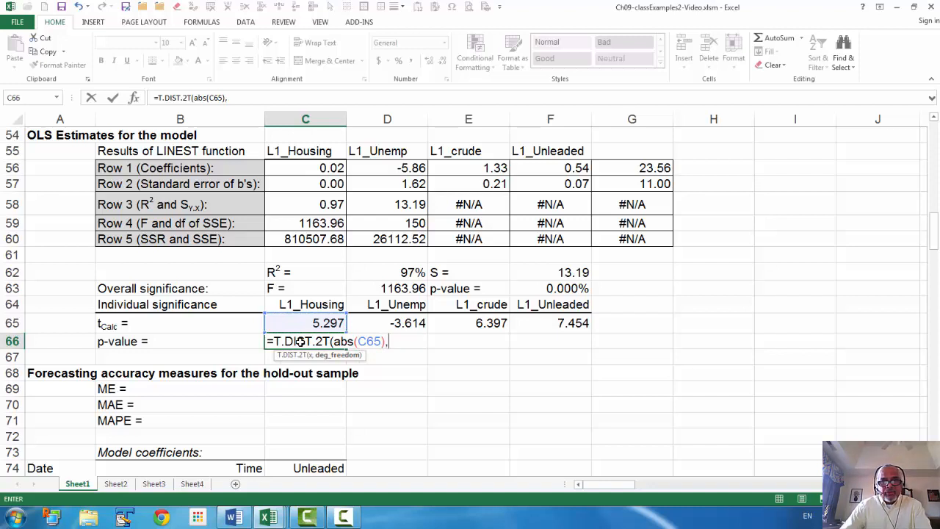
{"action": "left_click", "coordinate": [389, 223]}
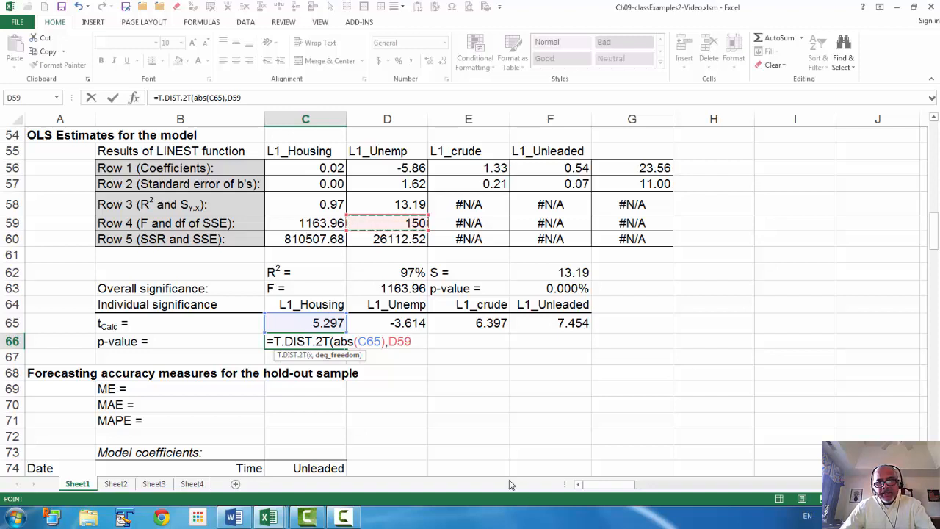
{"action": "key", "text": "F4"}
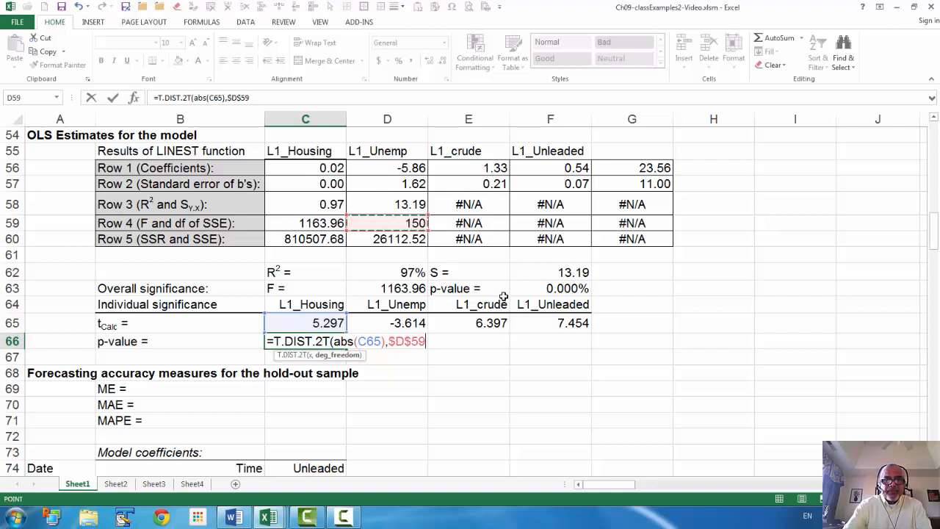
{"action": "type", "text": ")"}
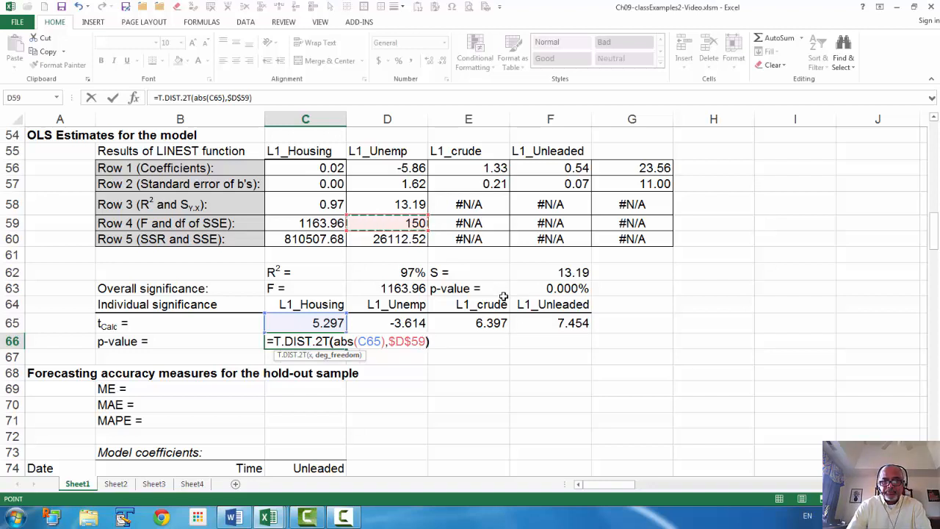
{"action": "key", "text": "Return"}
- Format the p-value in C66 as a percentage with two decimal places and fill its formula across to F66
{"action": "left_click", "coordinate": [330, 342]}
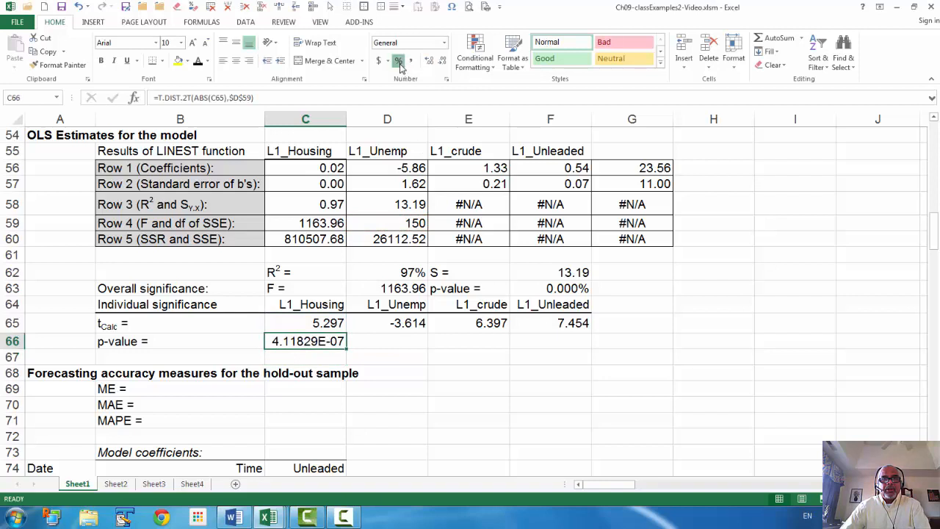
{"action": "left_click", "coordinate": [398, 60]}
{"action": "left_click", "coordinate": [428, 60]}
{"action": "left_click", "coordinate": [428, 61]}
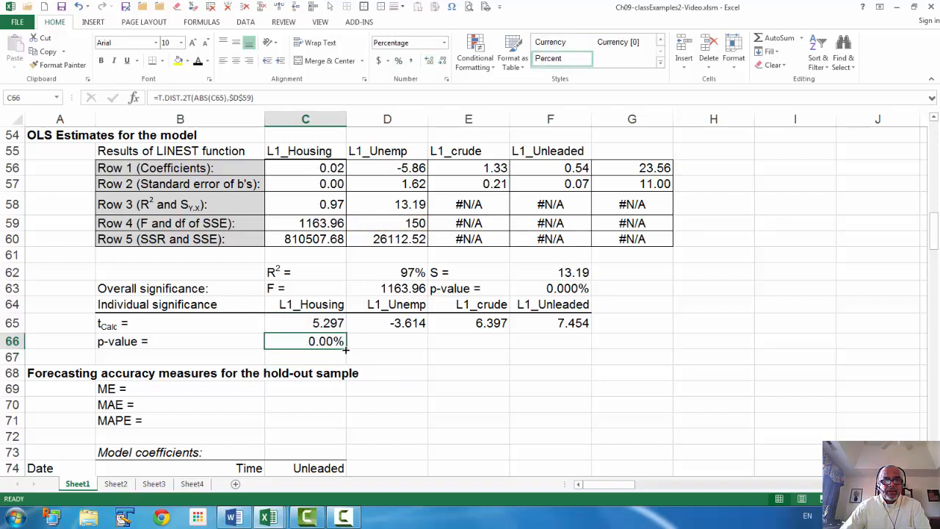
{"action": "left_click_drag", "start_coordinate": [345, 350], "coordinate": [584, 350]}
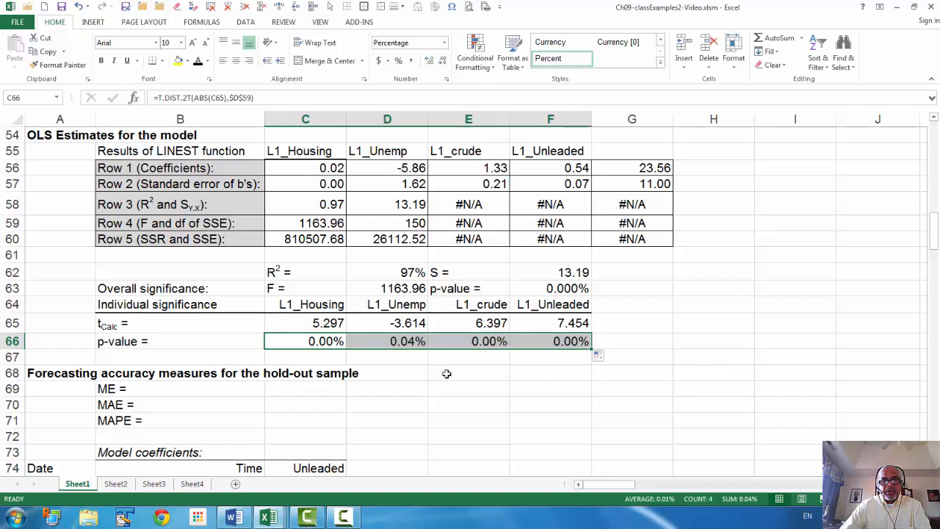
- Go to the section on forecasting accuracy measures for the hold-out sample at A68 and view its data table
{"action": "left_click", "coordinate": [28, 375]}
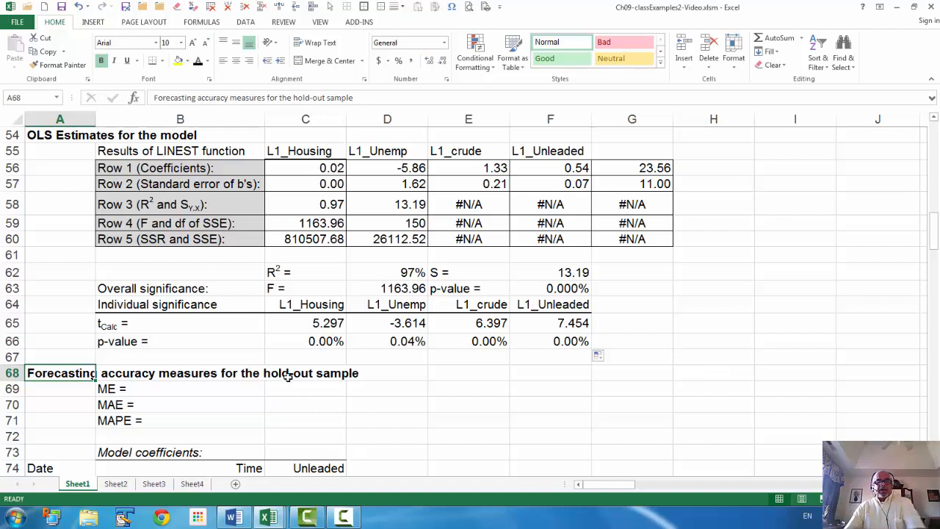
{"action": "scroll", "coordinate": [294, 375], "scroll_direction": "down", "scroll_amount": 4}
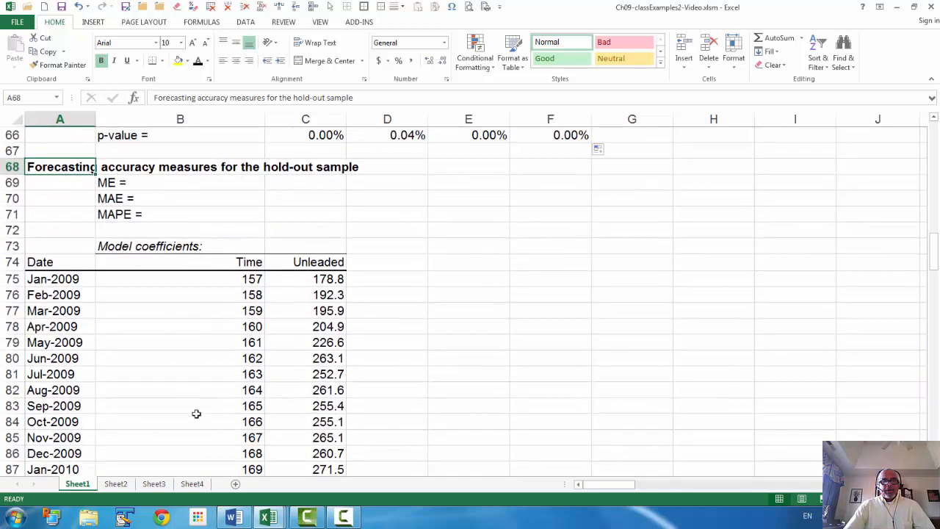